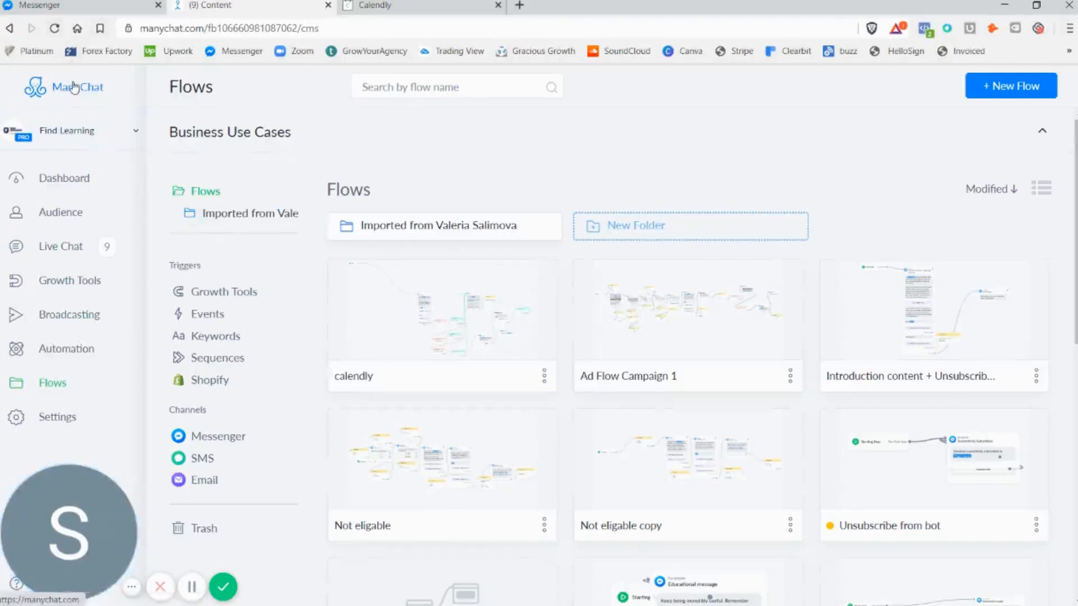
Create a new flow named "scheduler" in the Flows folder
left_click(73, 88)
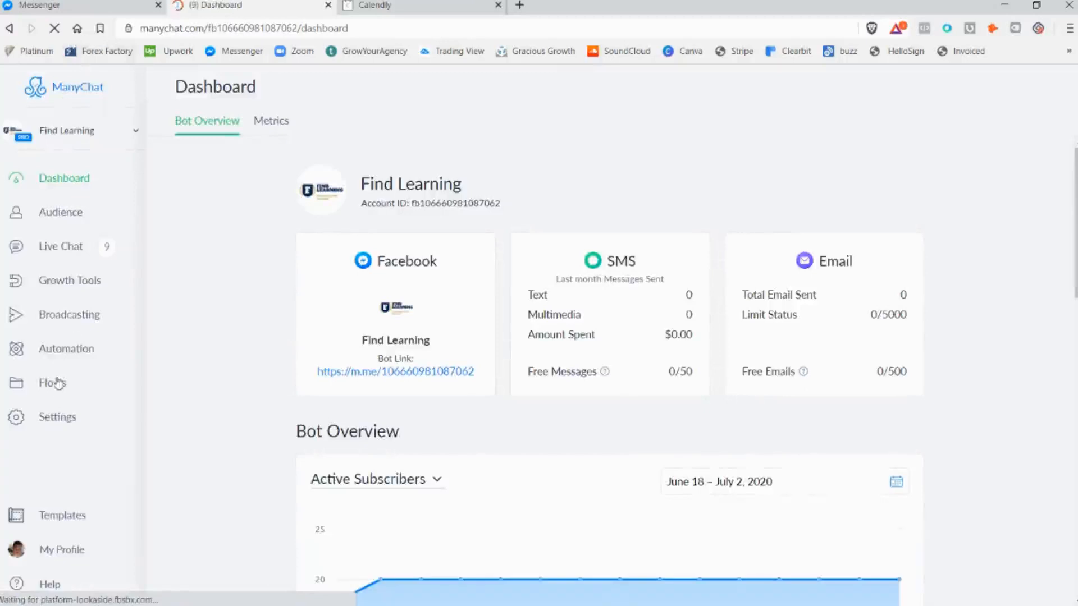
left_click(58, 383)
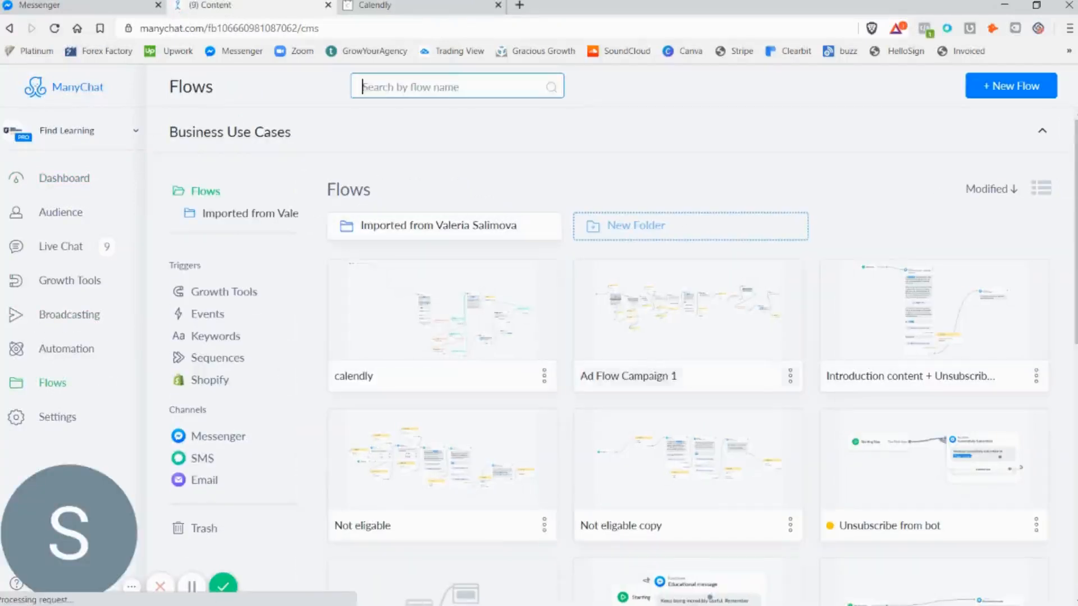
left_click(1011, 85)
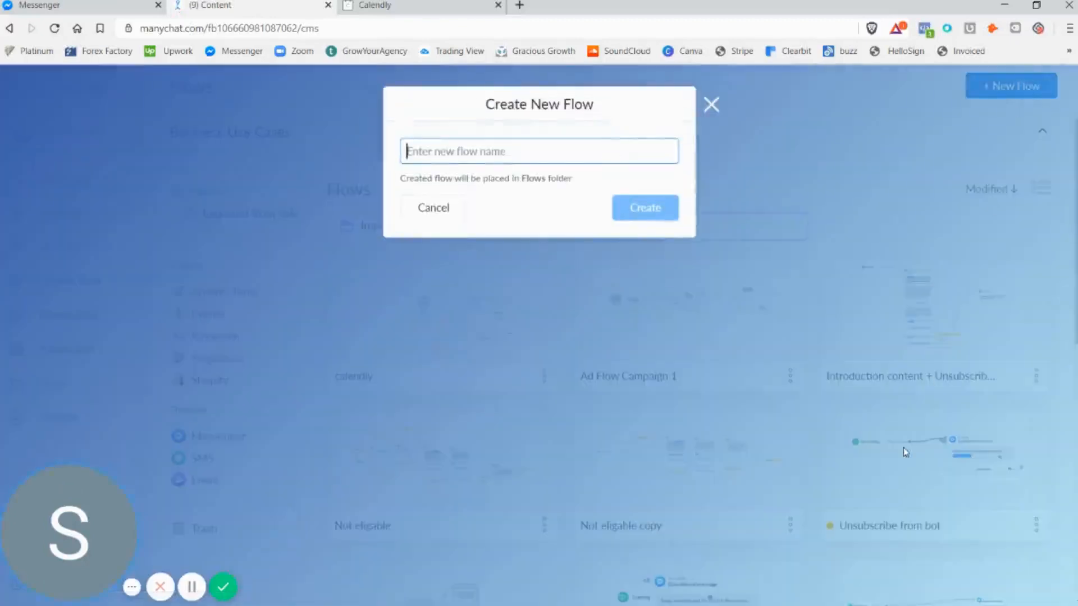
type("shccheduler")
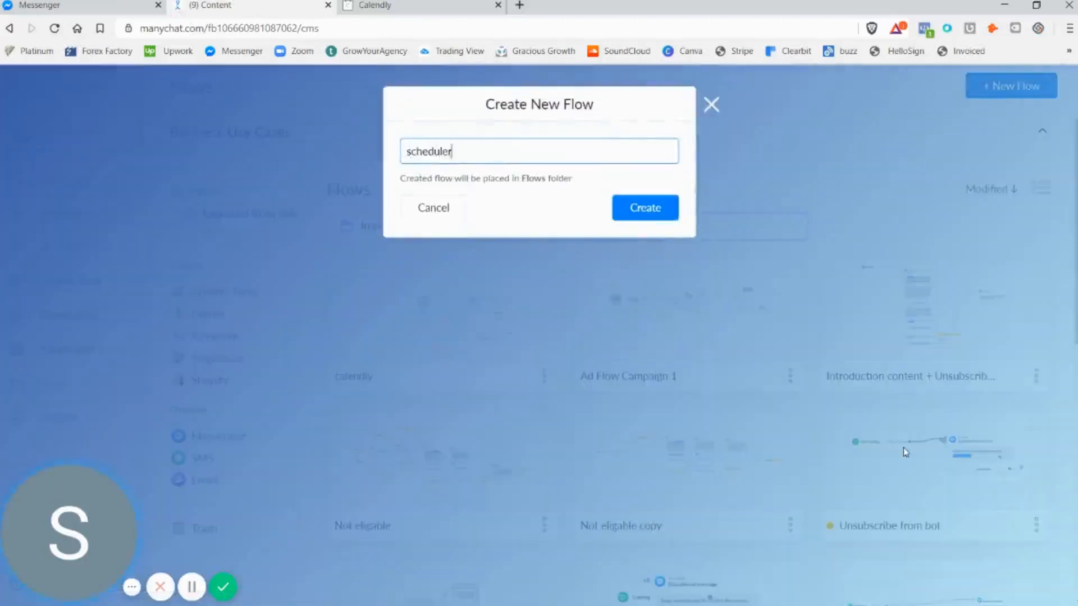
key("Return")
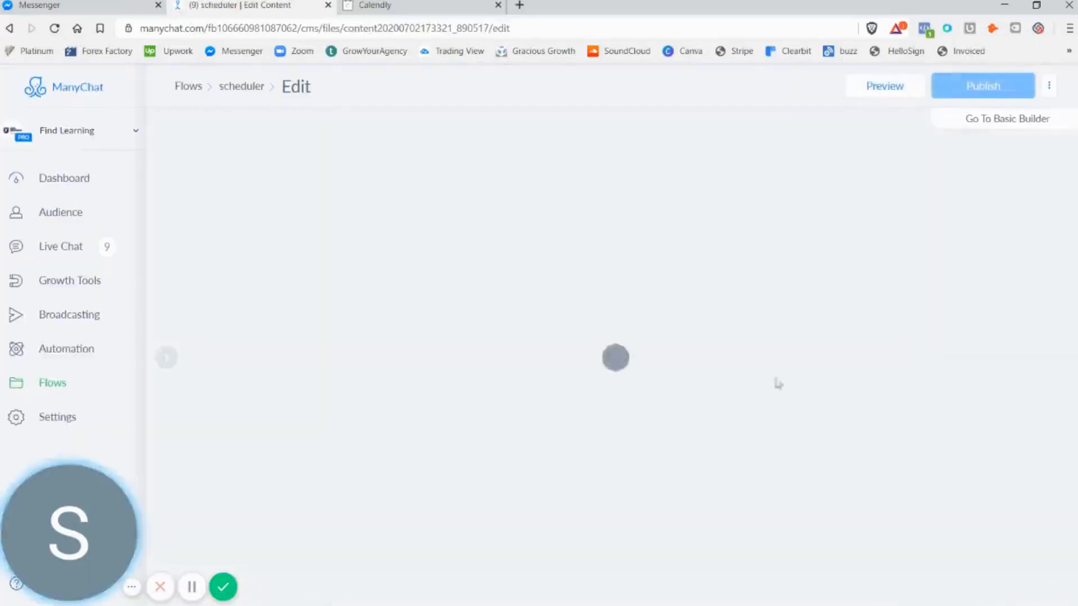
Open the Facebook Send Message step for editing and set its content type to Other
left_click(818, 372)
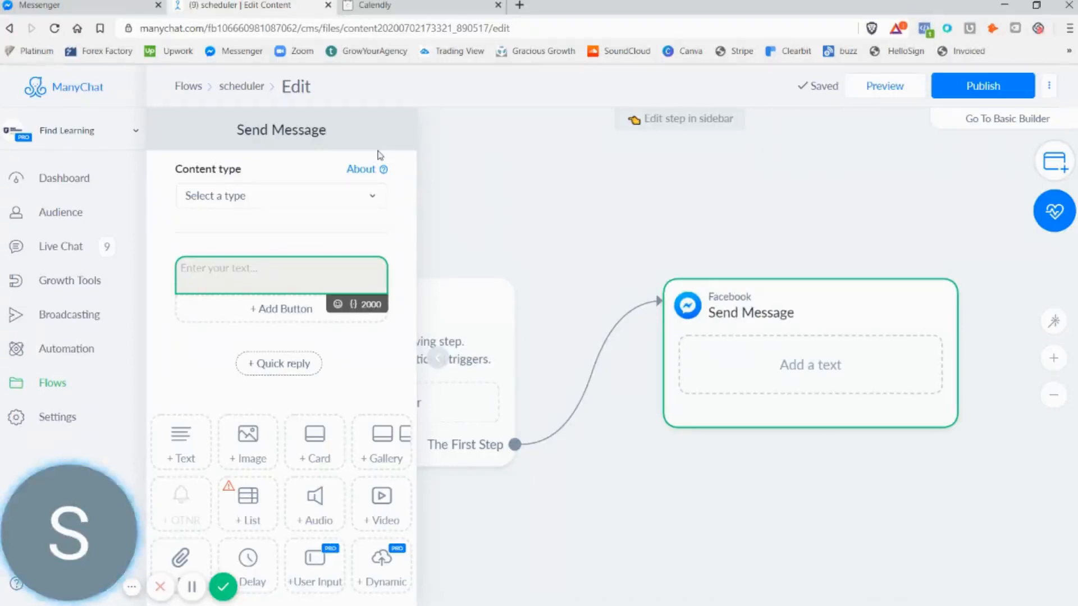
left_click(233, 208)
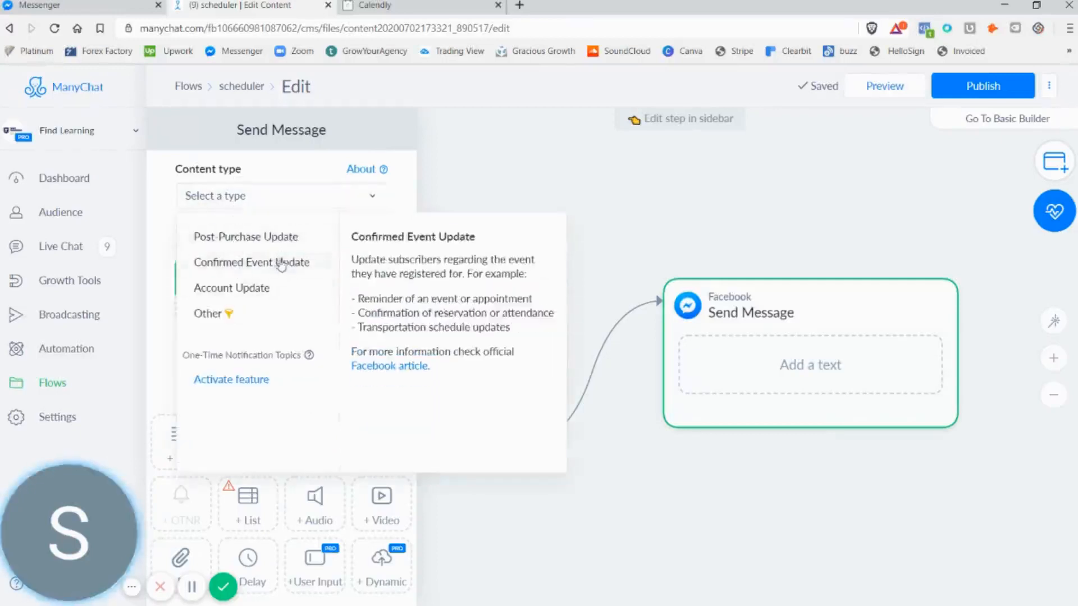
left_click(269, 316)
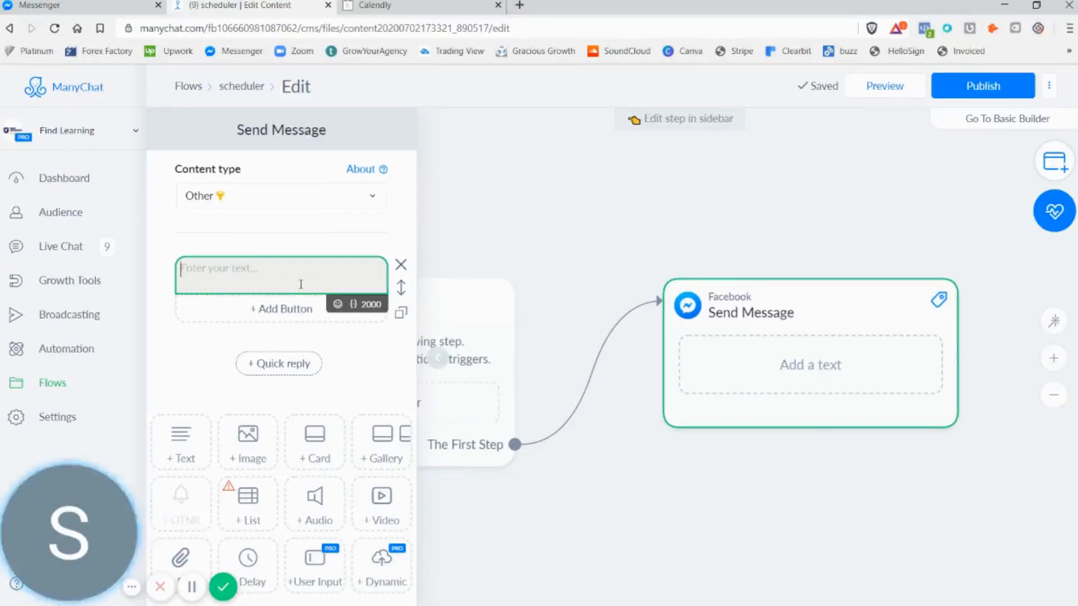
Enter the message text "Great please provide the best email to send the details to..." in the Send Message step
type("Great")
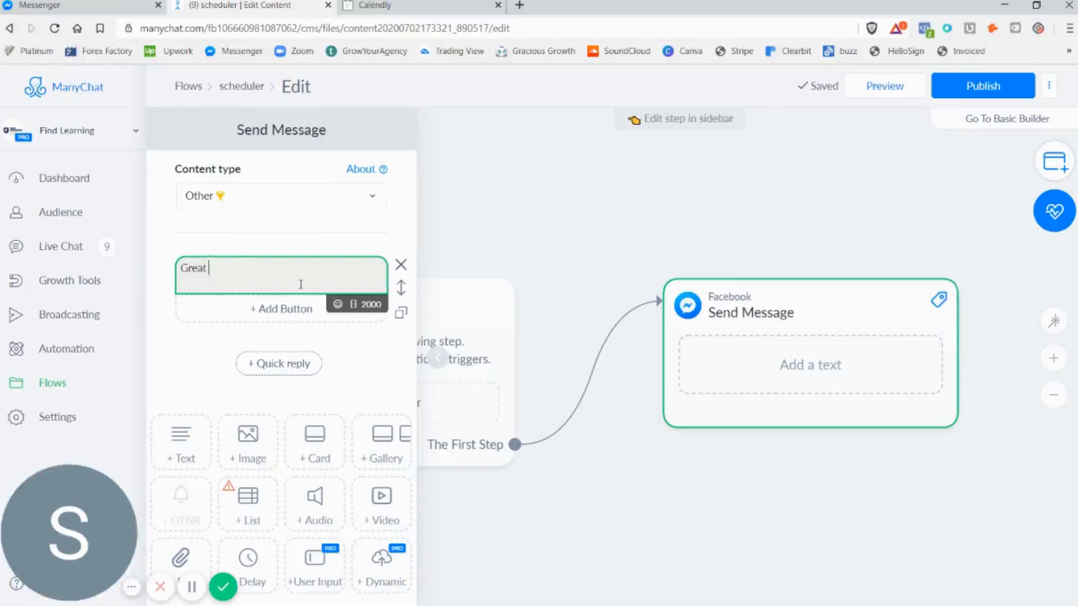
type(" please provide t")
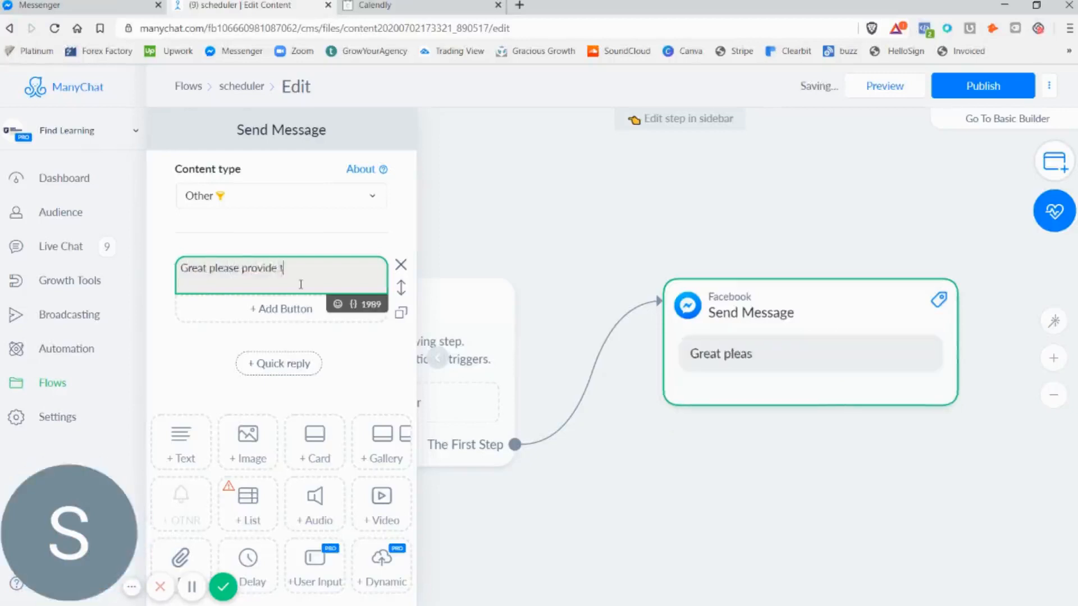
type("he best email")
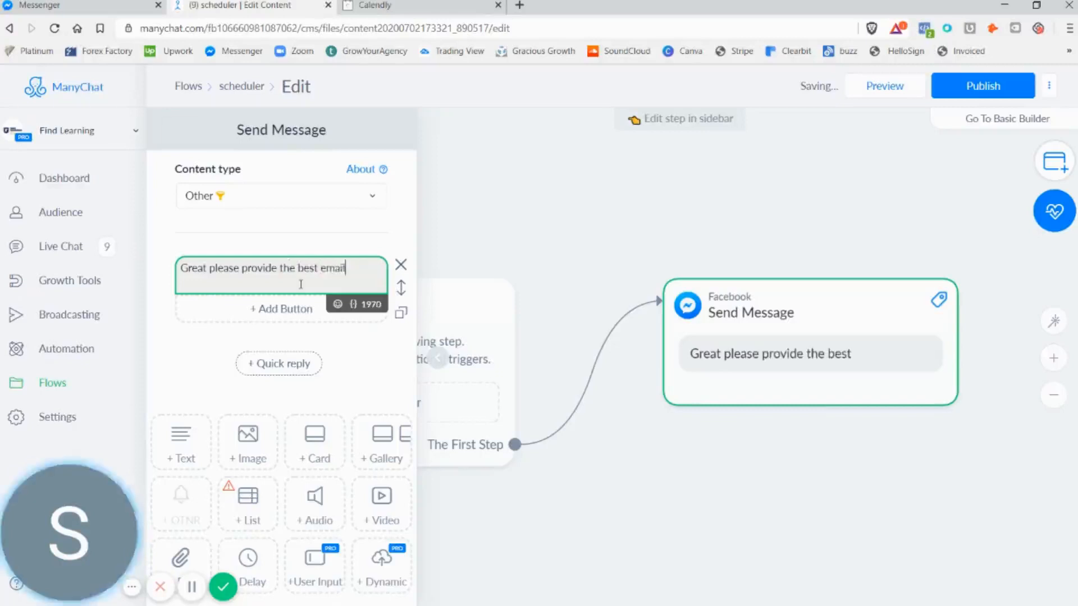
type(" to send the")
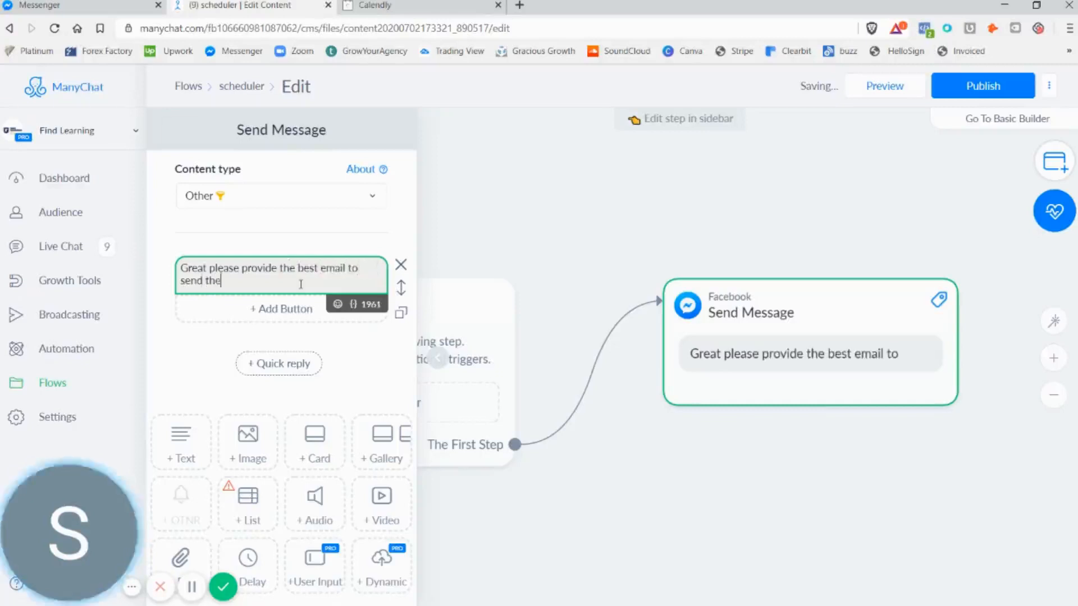
type(" sdetails t")
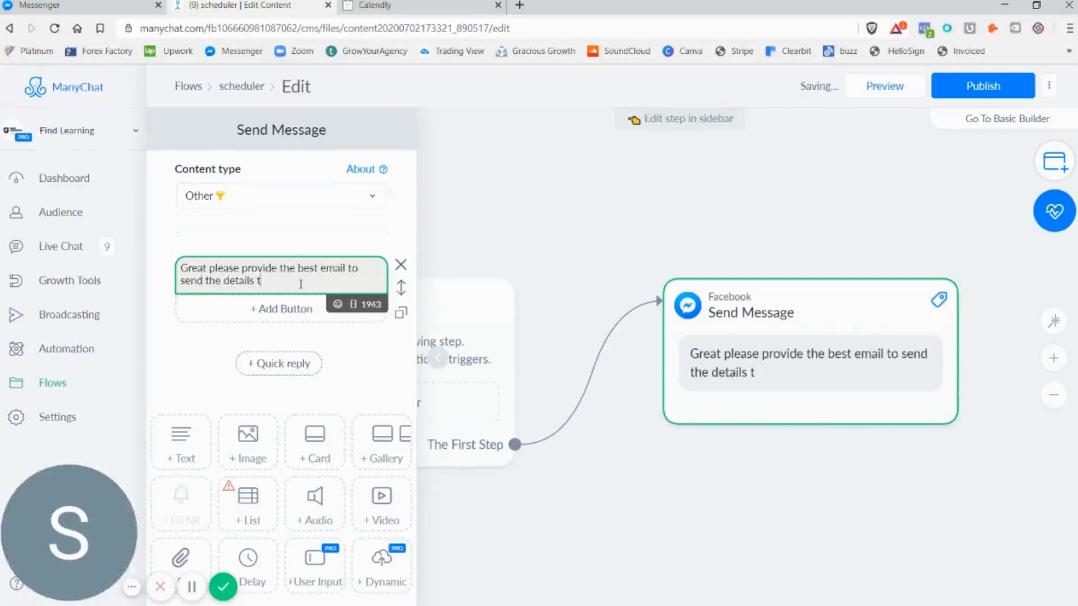
type("o...")
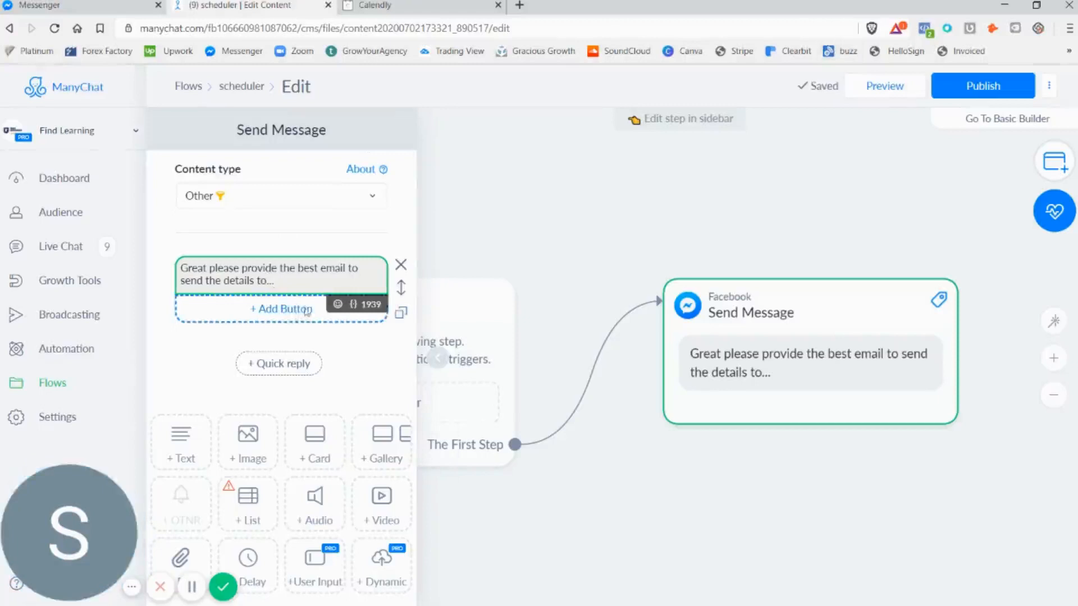
Add a User Input block below the message with the question "Email..."
scroll(313, 489, "down", 1)
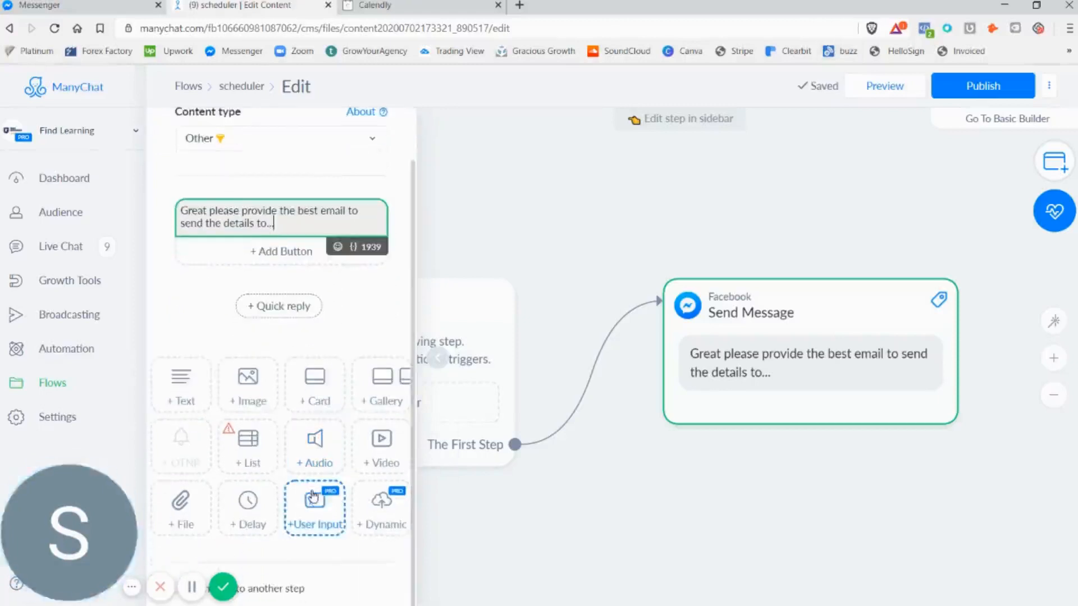
left_click(336, 508)
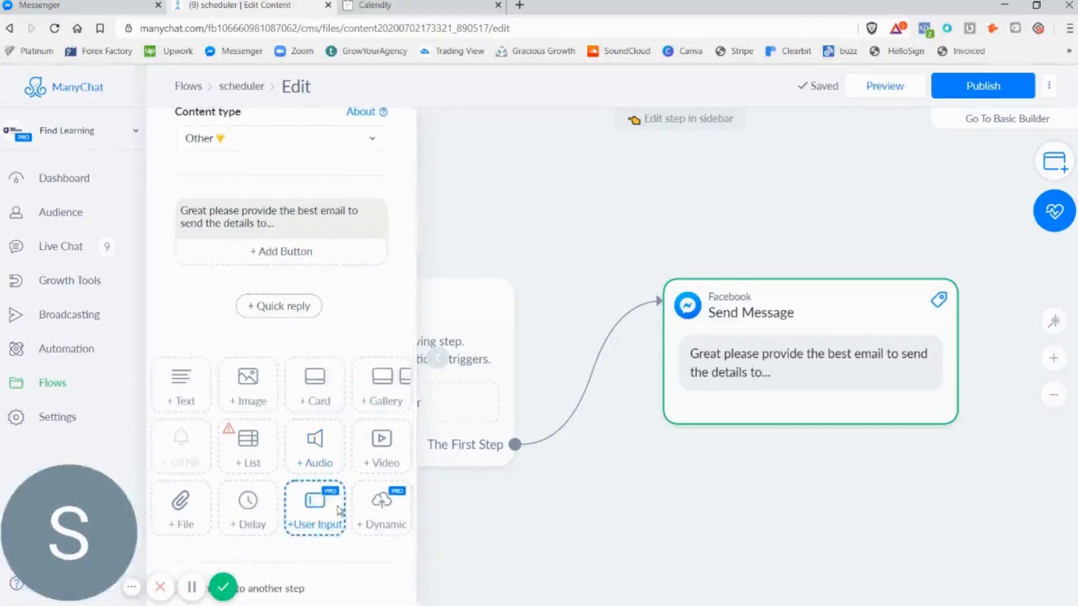
left_click(288, 310)
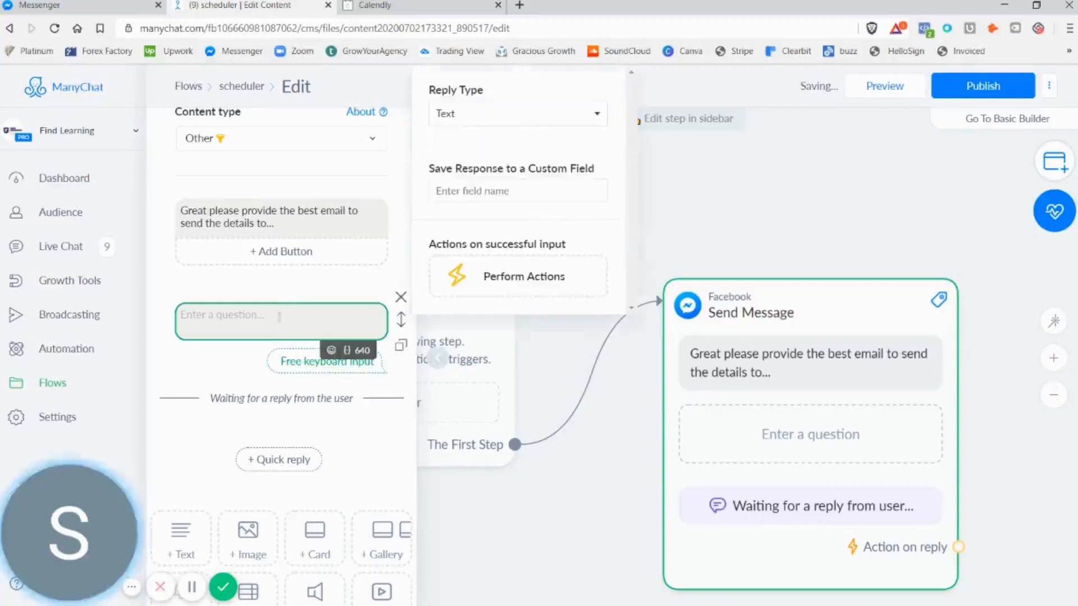
type("E")
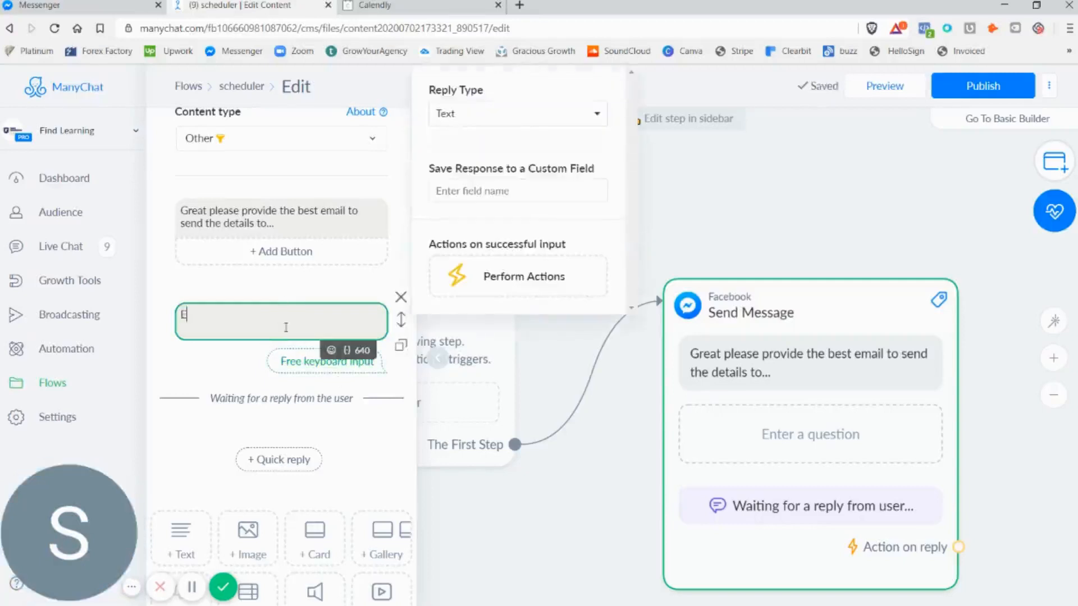
type("mail...")
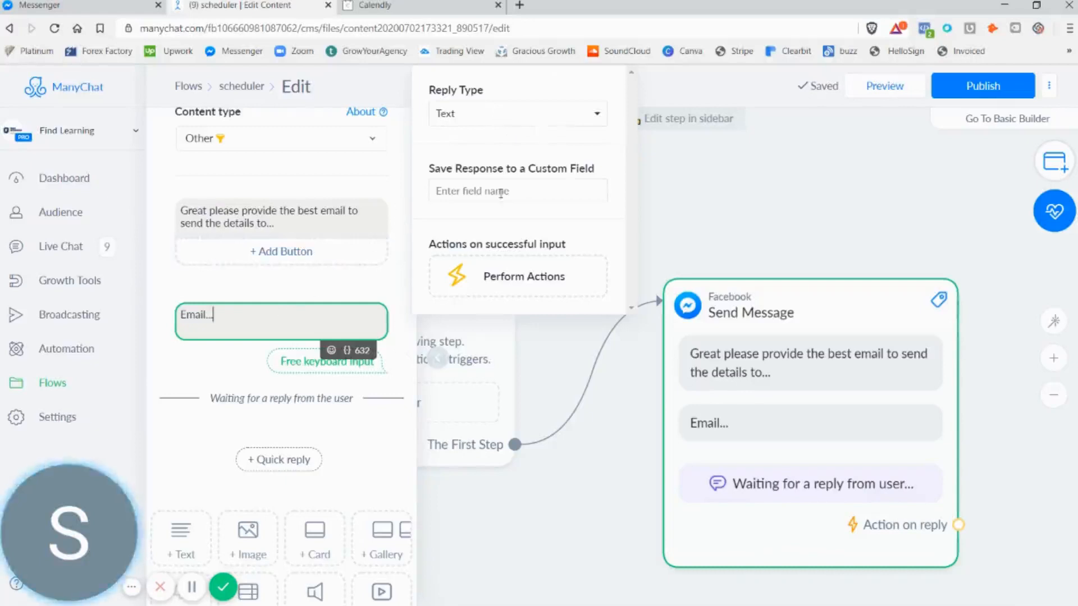
Set the question's reply type to Email and enable saving the email to the system field
left_click(509, 111)
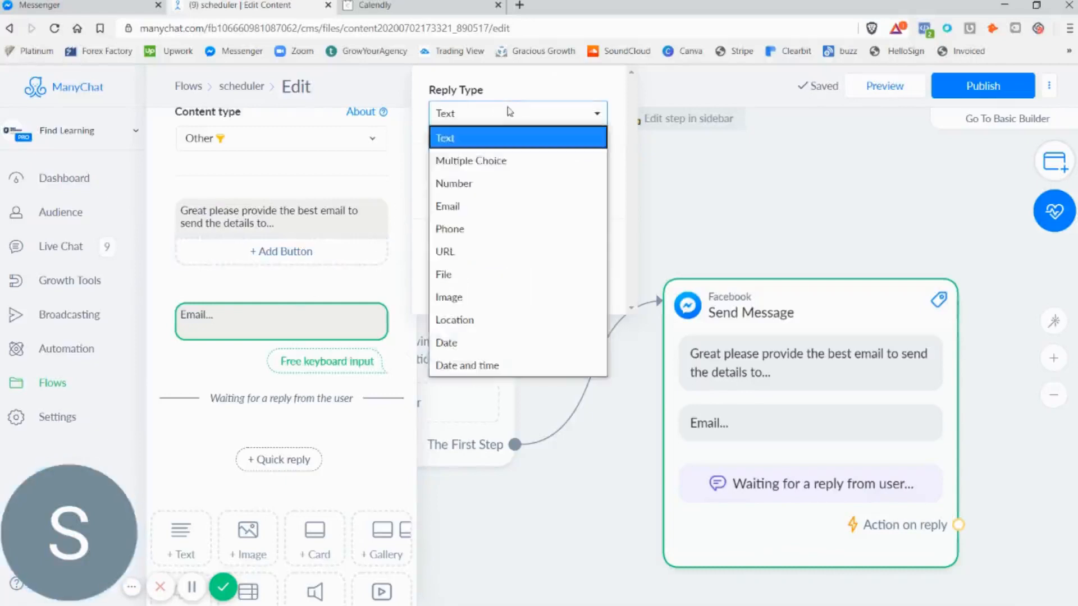
left_click(501, 212)
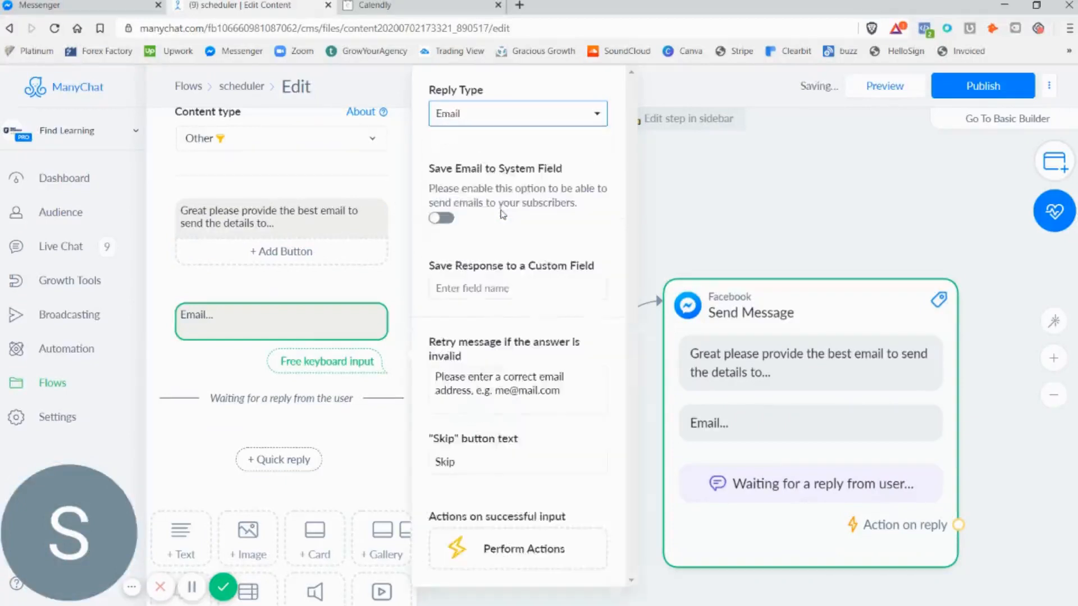
left_click_drag(446, 168, 552, 189)
left_click(449, 219)
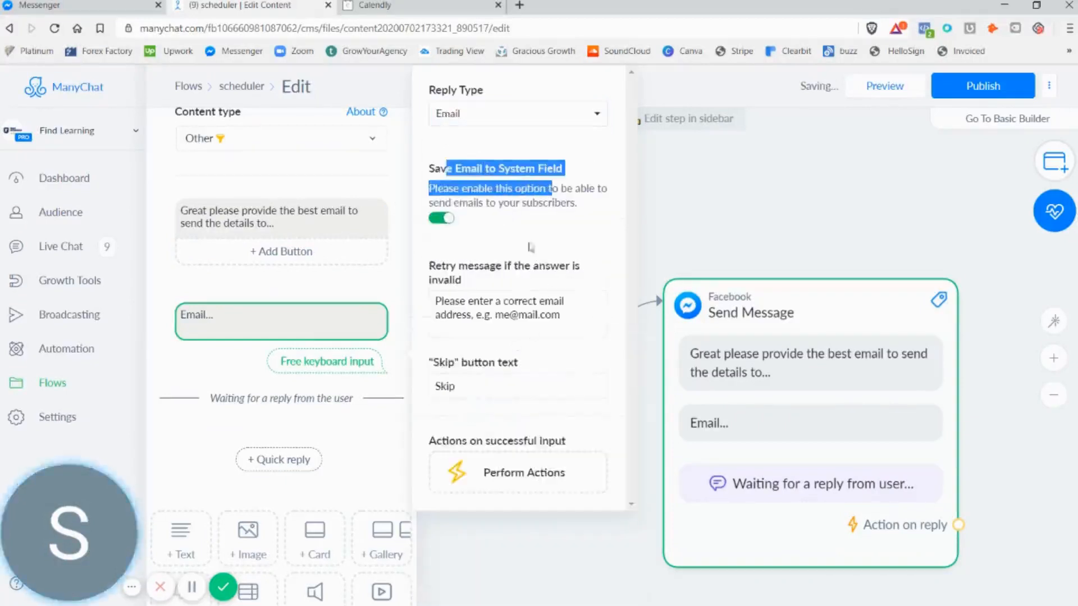
left_click(580, 190)
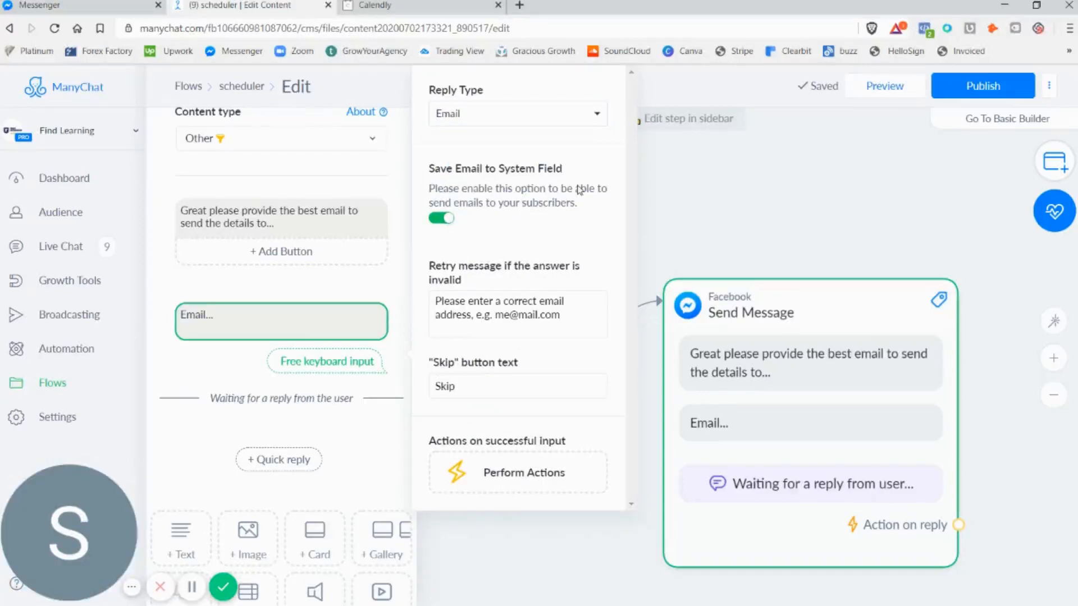
Clear the "Skip" button text so the email question has no skip button
double_click(501, 389)
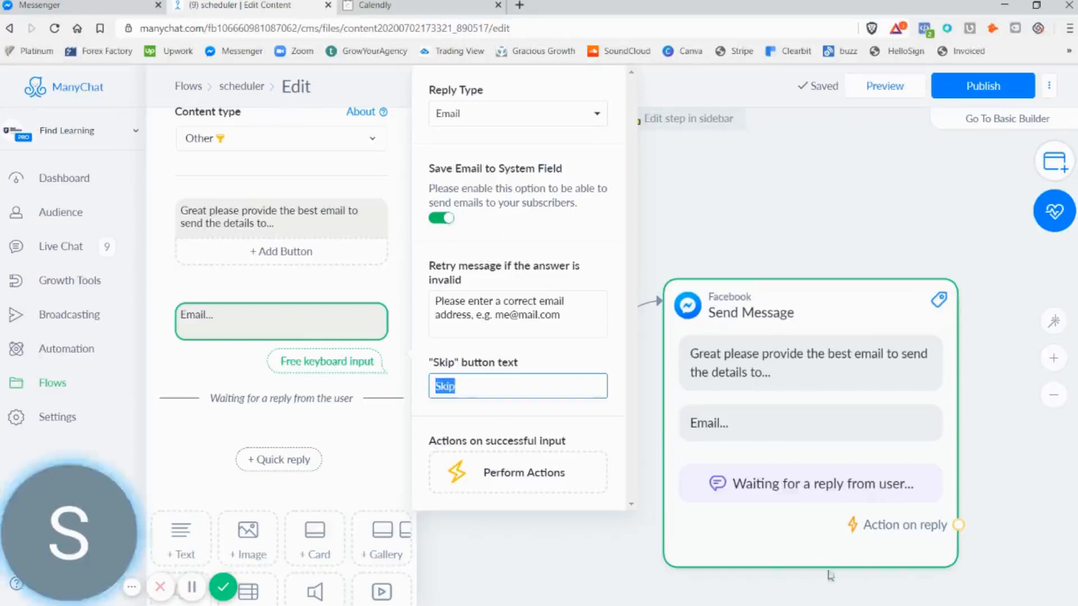
key("BackSpace")
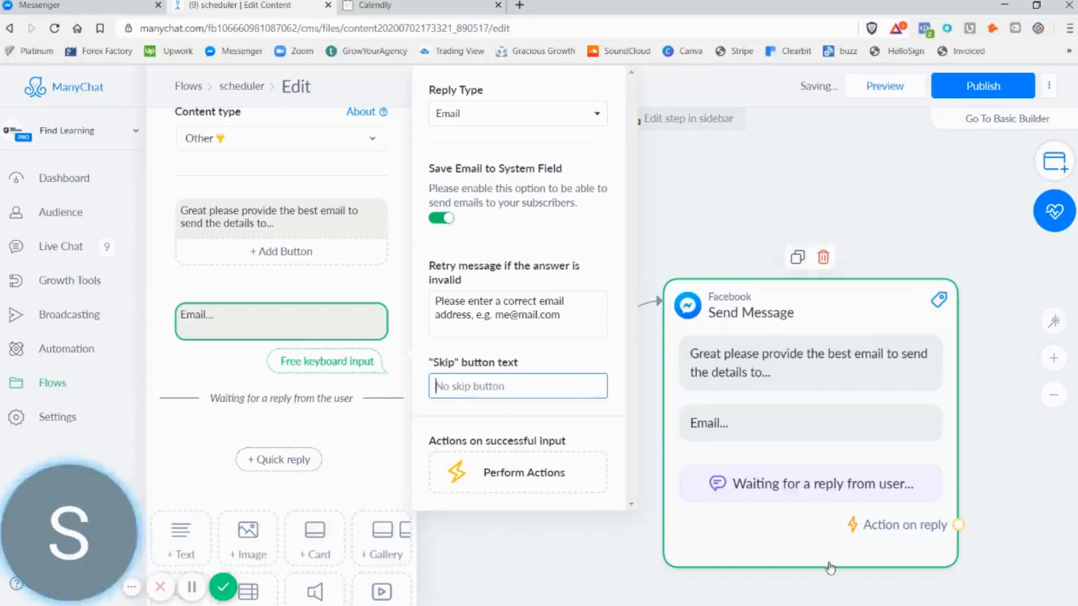
left_click(533, 219)
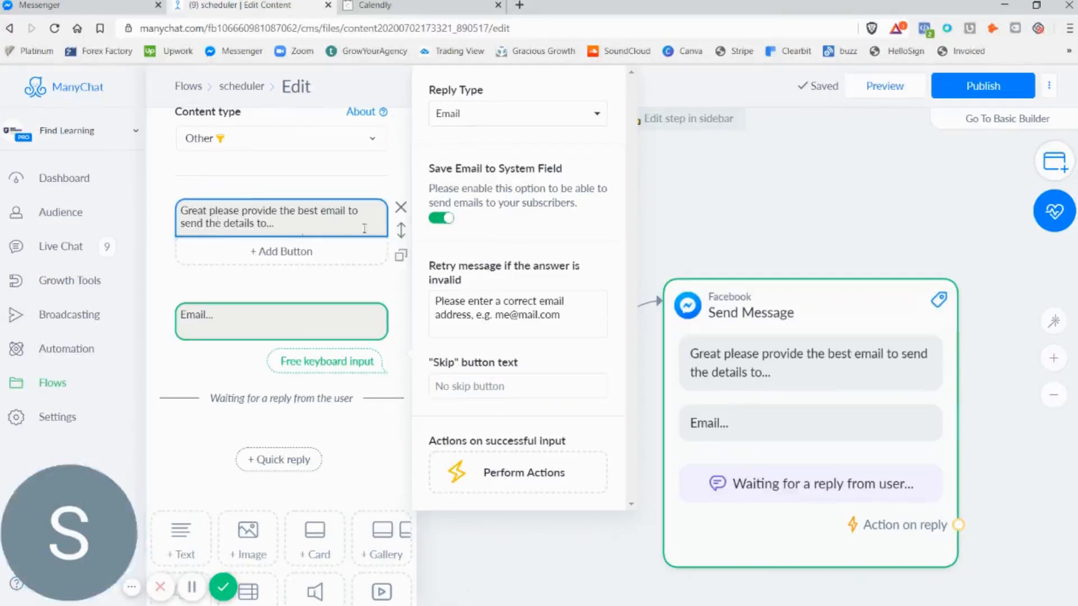
left_click(196, 313)
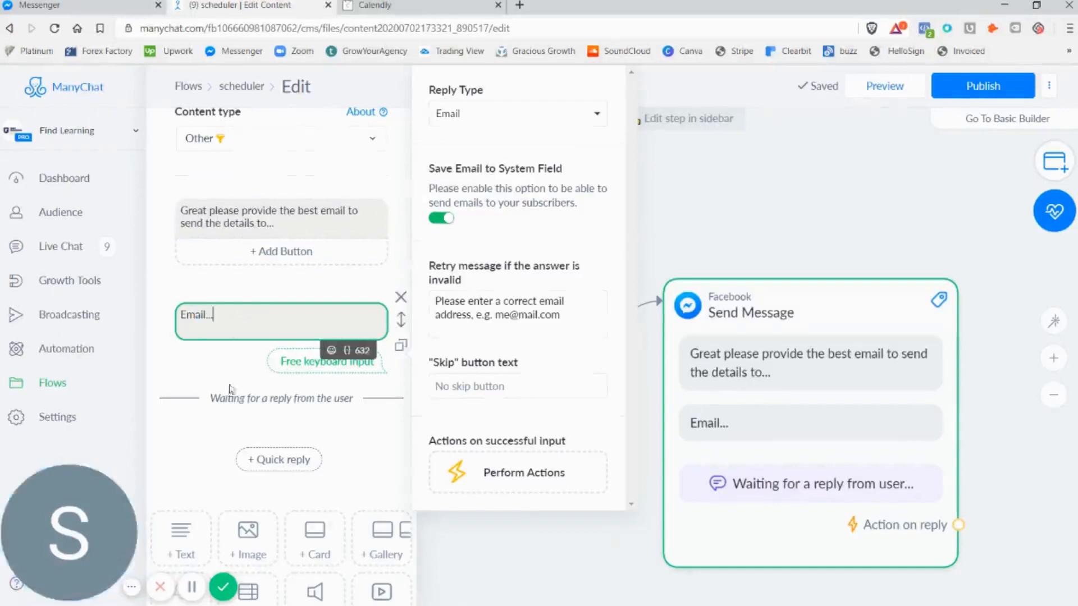
left_click(207, 378)
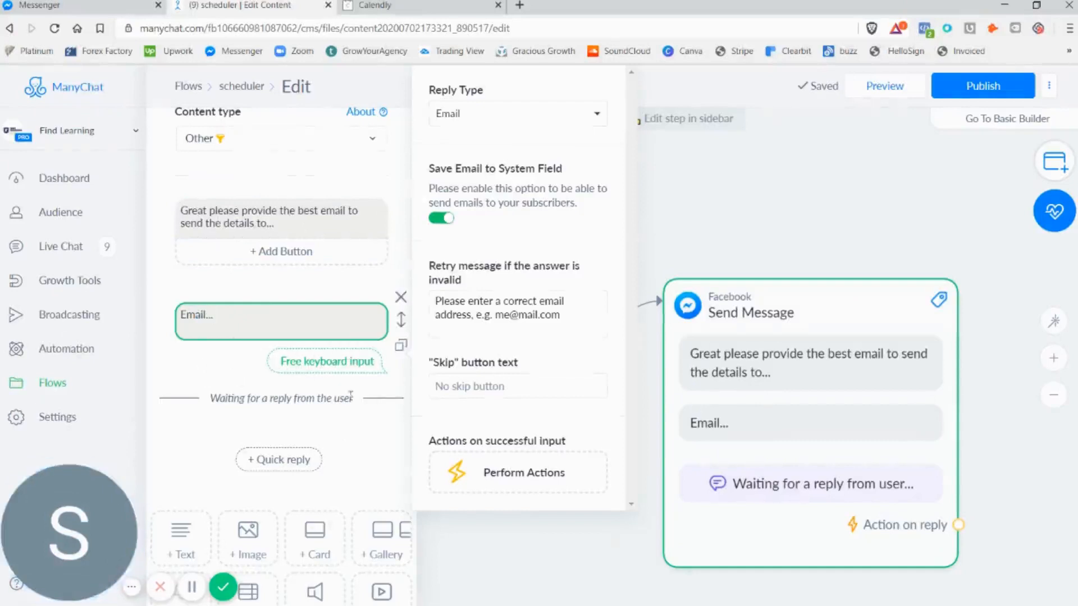
Add a text block after the email question reading "Schedule a time for your consultation"
scroll(350, 396, "down", 3)
left_click(191, 393)
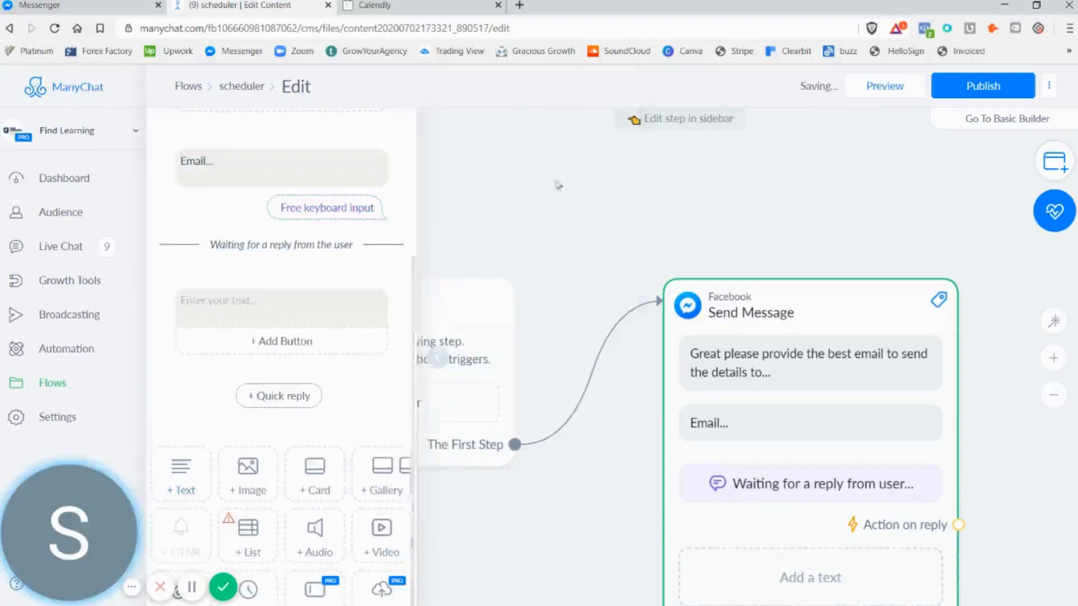
left_click(241, 301)
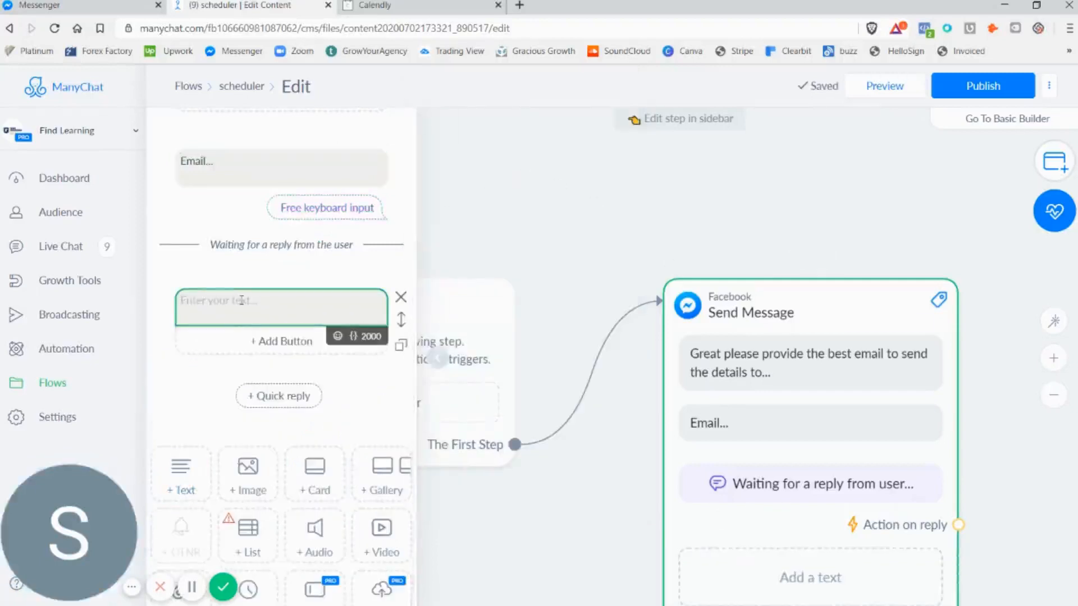
type("Schedule")
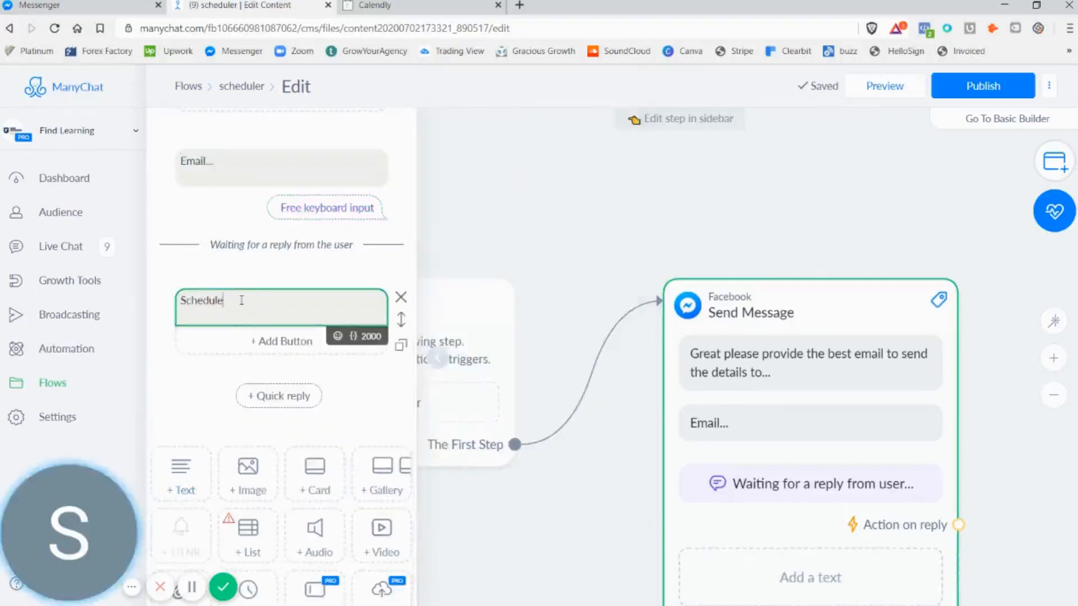
type(" a time for ")
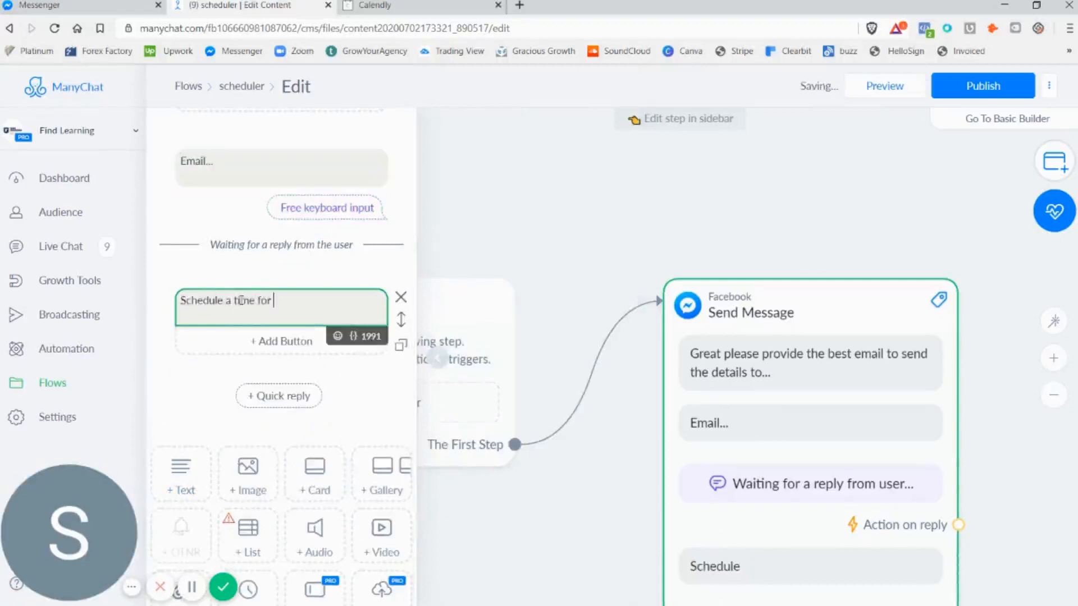
type("you")
key("BackSpace")
type("ultation")
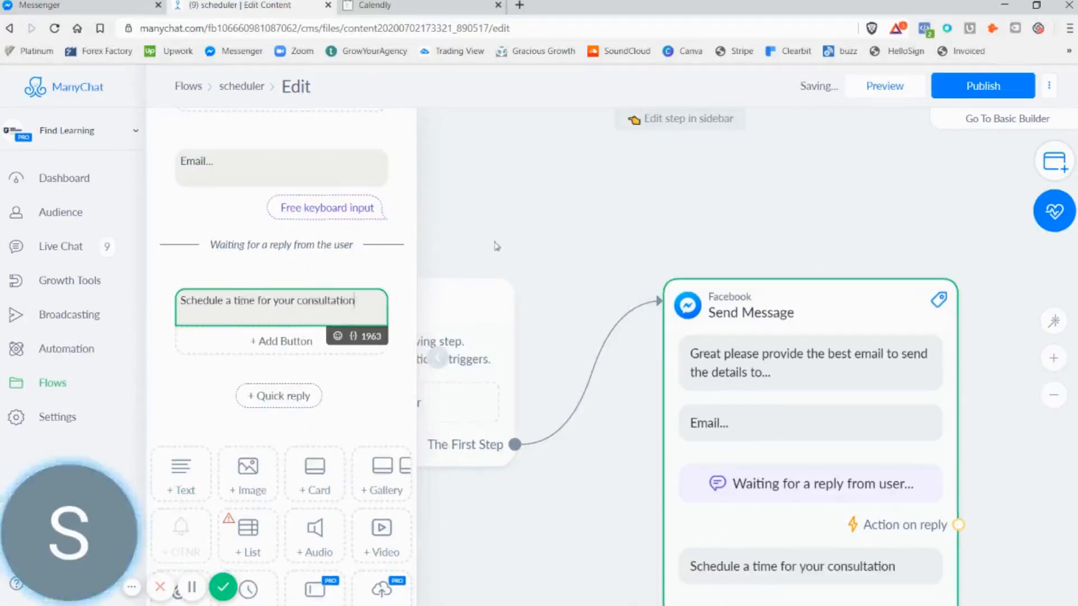
Append the hourglass emoji to the end of the "Schedule a time for your consultation" message
left_click(258, 168)
left_click(326, 312)
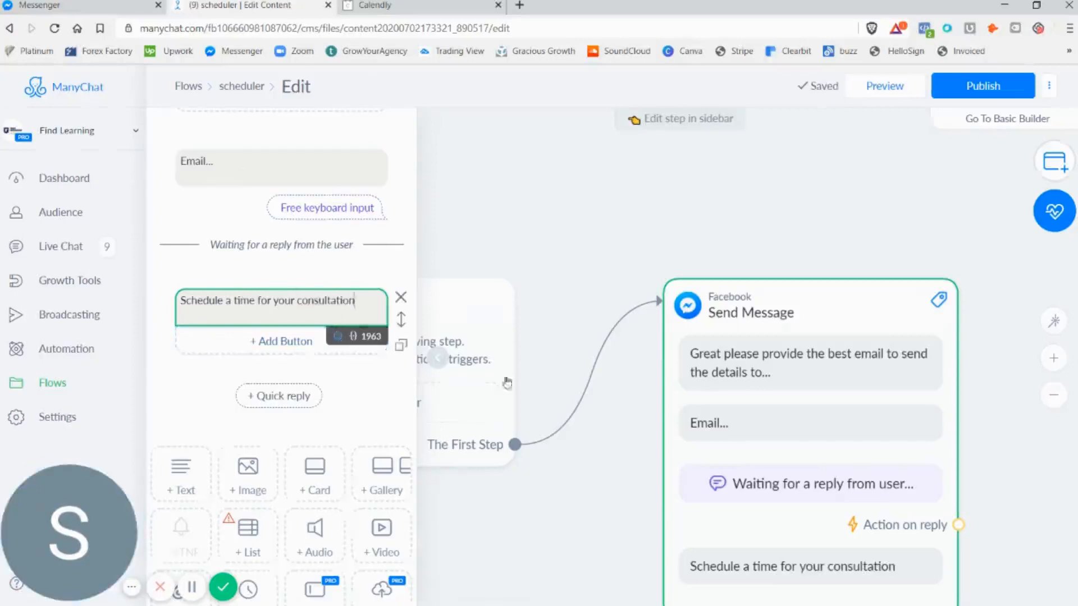
left_click(338, 336)
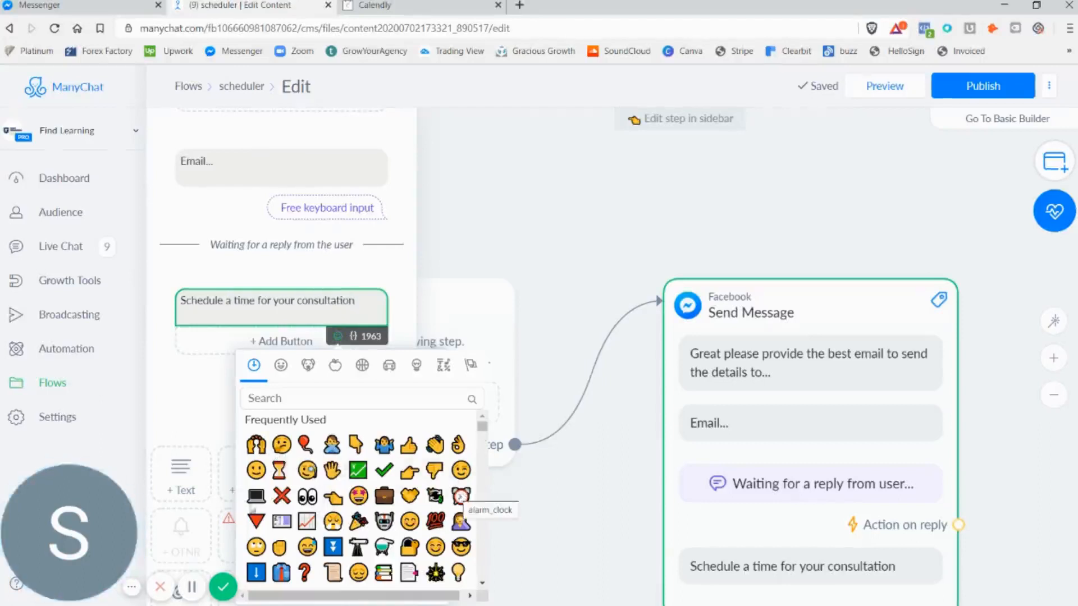
scroll(426, 477, "down", 3)
scroll(423, 472, "up", 3)
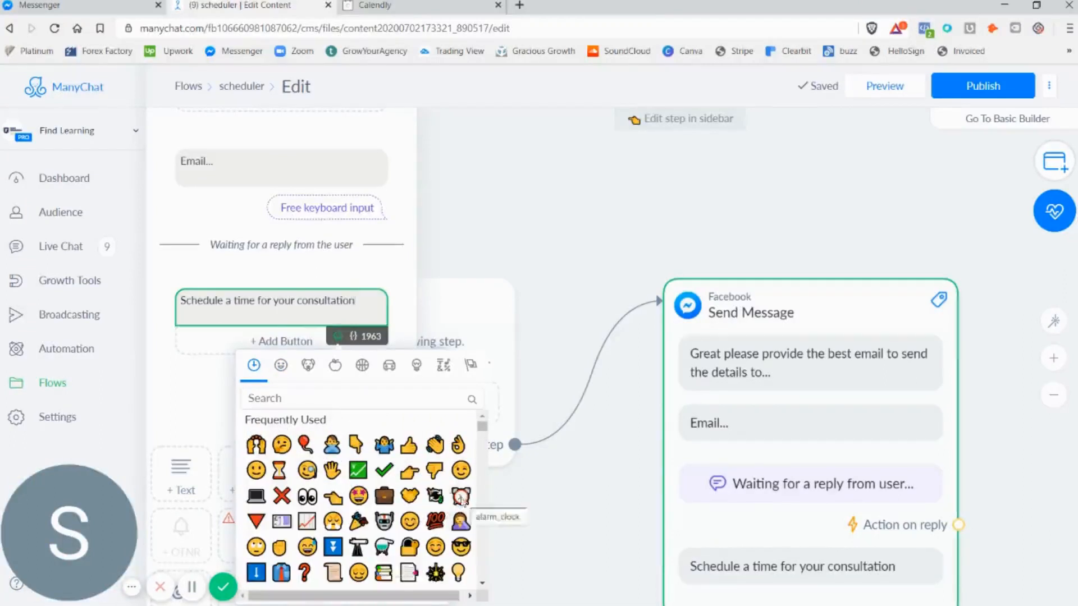
left_click(279, 470)
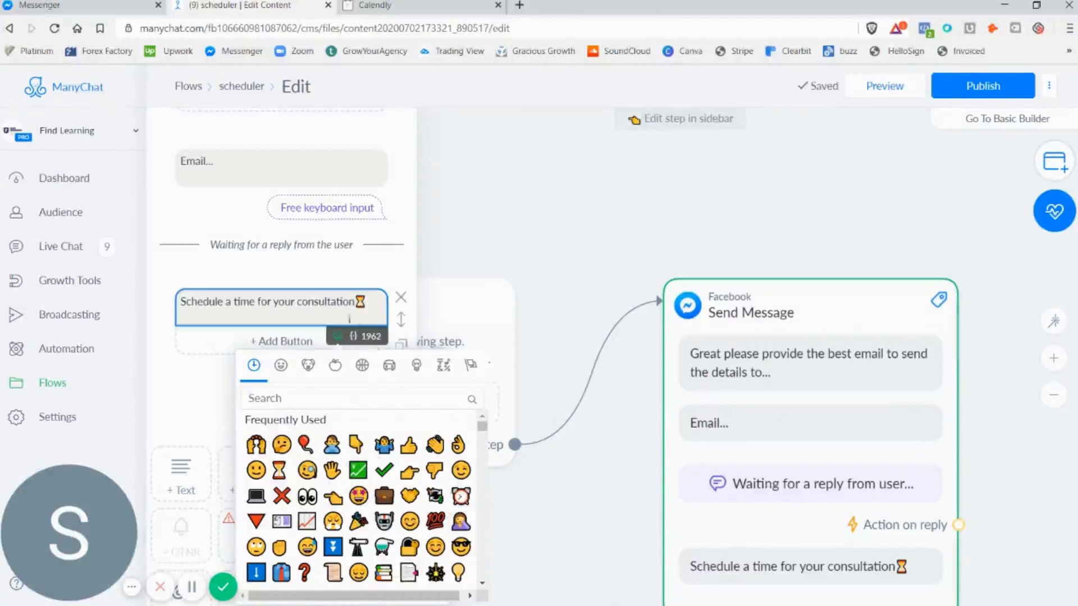
Insert the First Name variable at the beginning of the consultation message
left_click(379, 305)
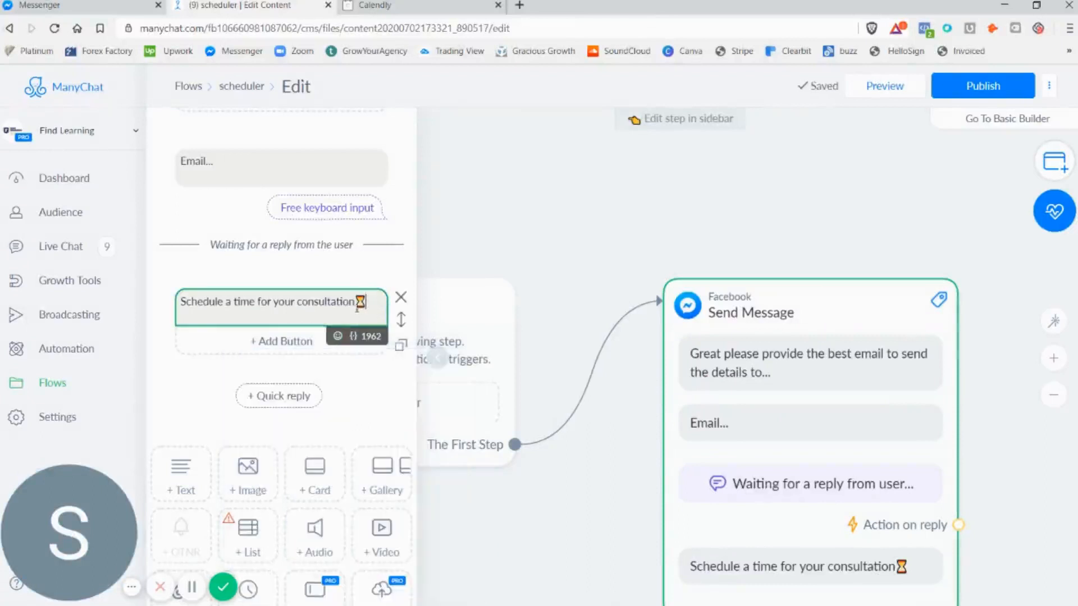
left_click(353, 336)
scroll(332, 412, "down", 3)
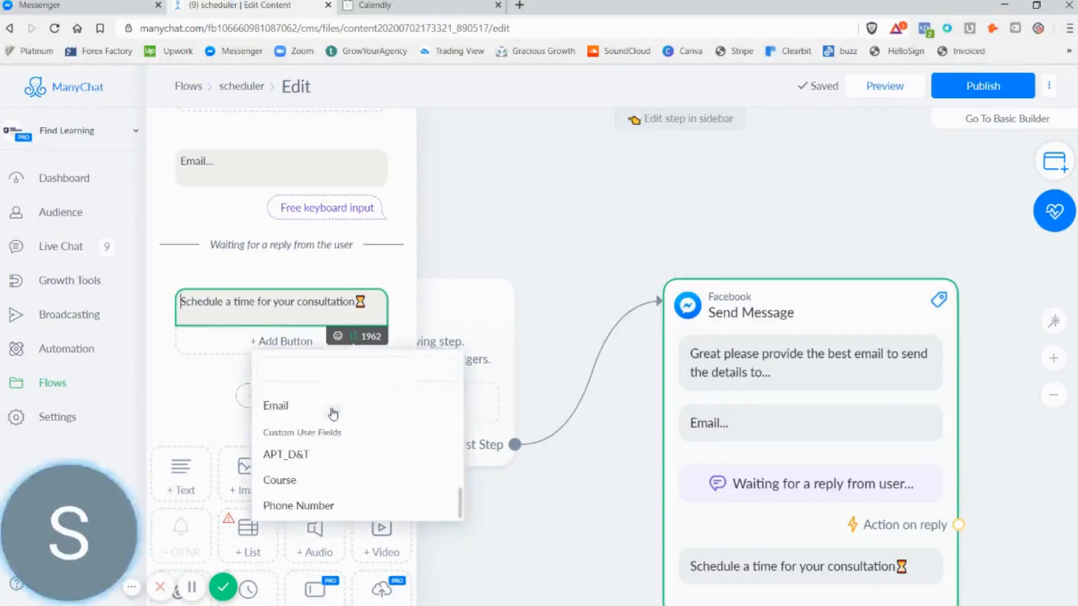
scroll(337, 438, "up", 5)
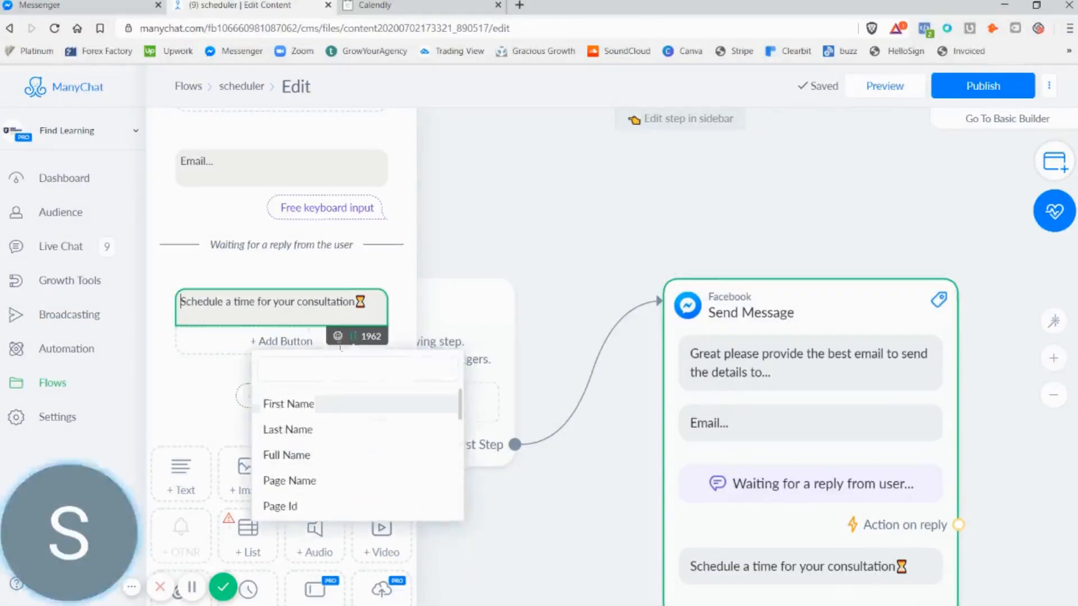
left_click(308, 405)
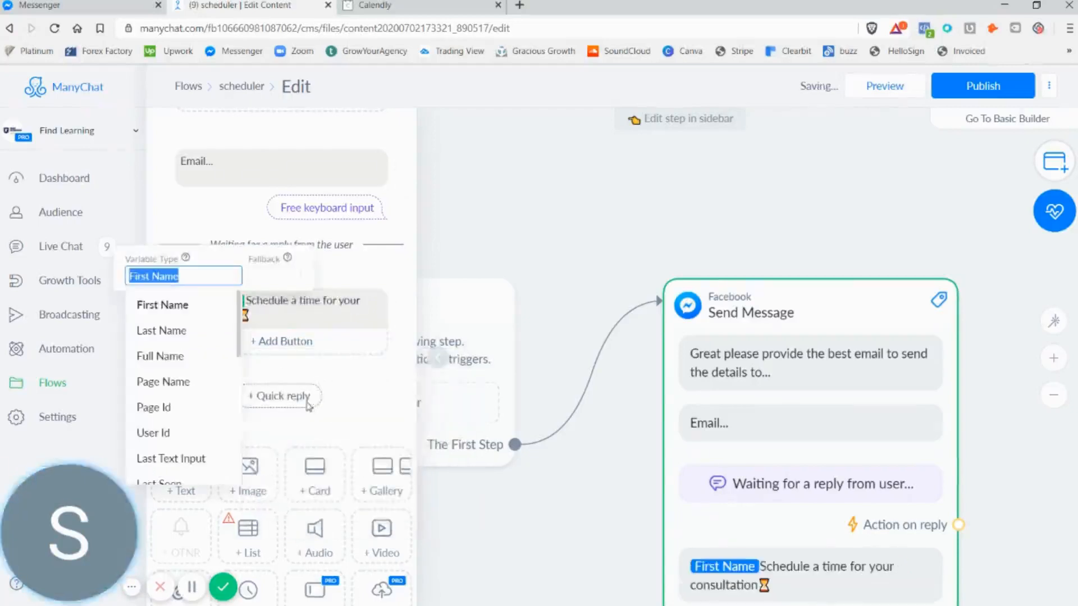
left_click(356, 325)
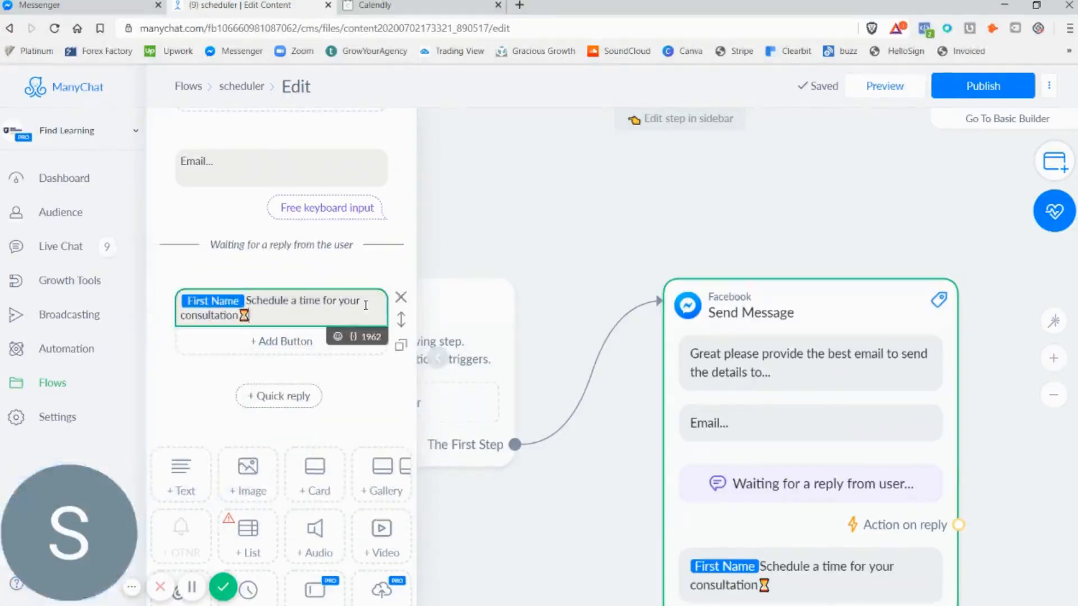
Add a button titled "Schedule" to the consultation message
left_click(291, 353)
key("ctrl+a")
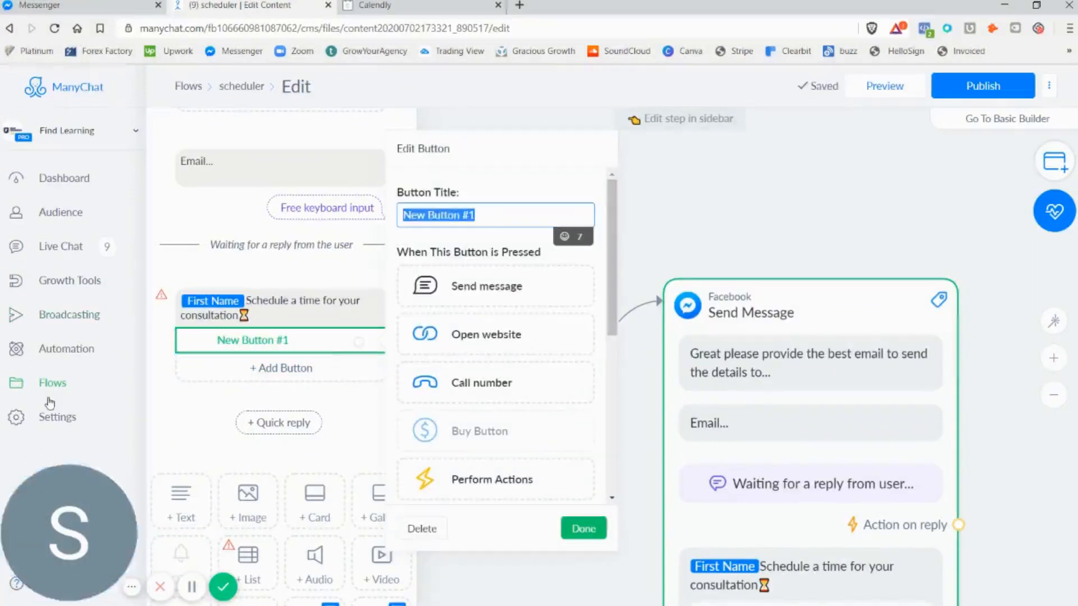
type("Sch")
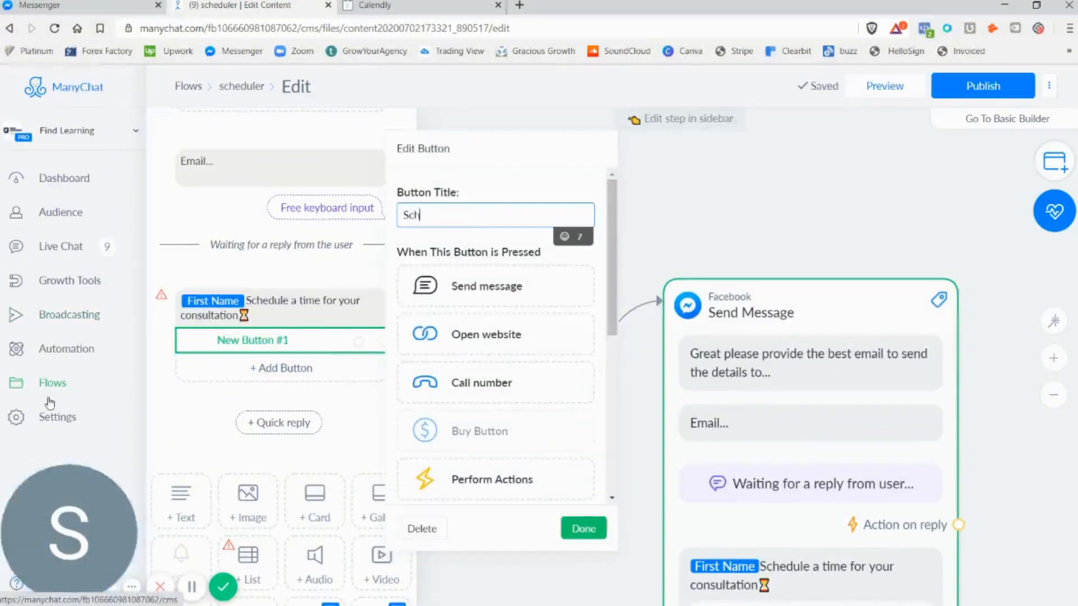
type("edule")
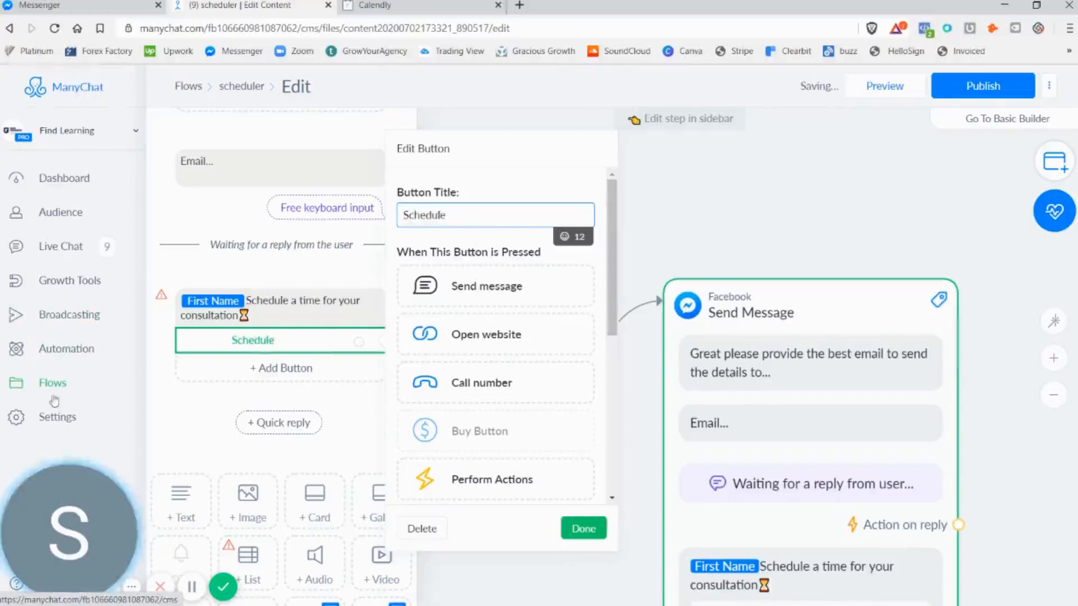
Append the robot face emoji to the "Schedule" button title
left_click(565, 237)
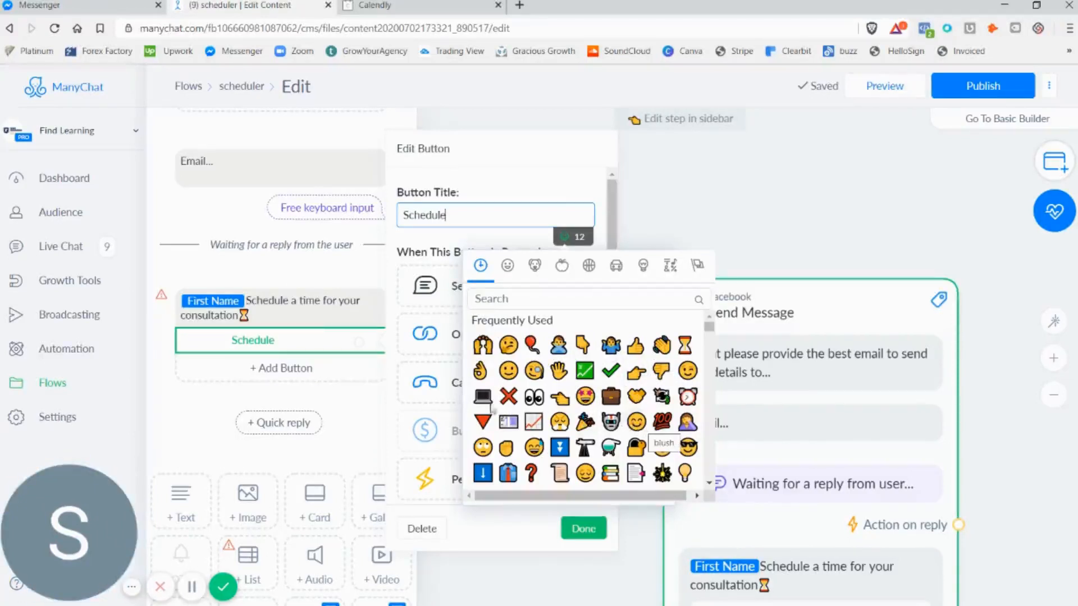
scroll(619, 397, "down", 5)
scroll(619, 397, "up", 5)
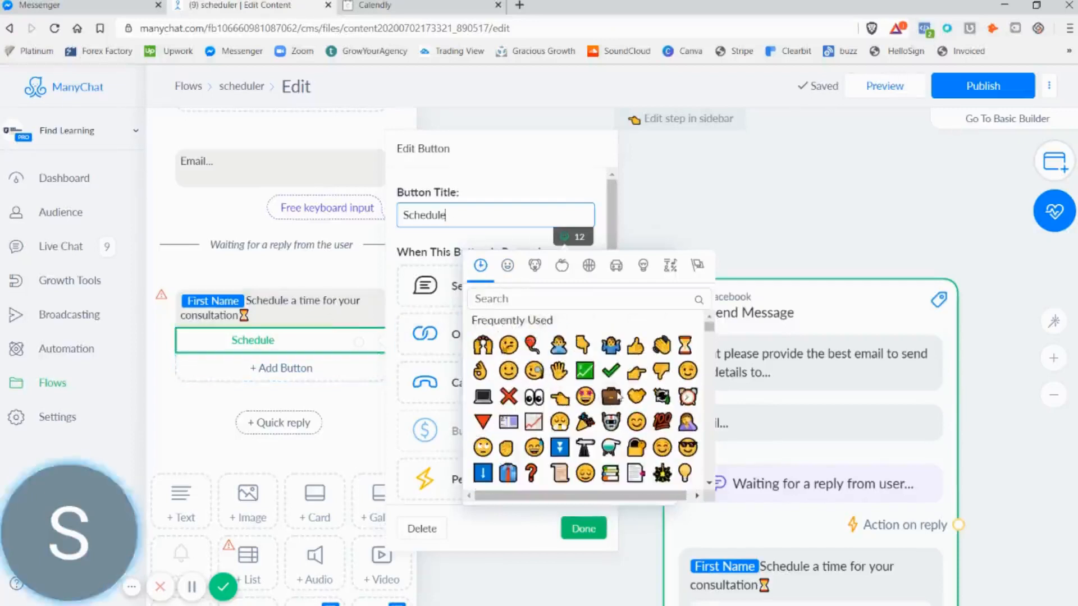
left_click(612, 427)
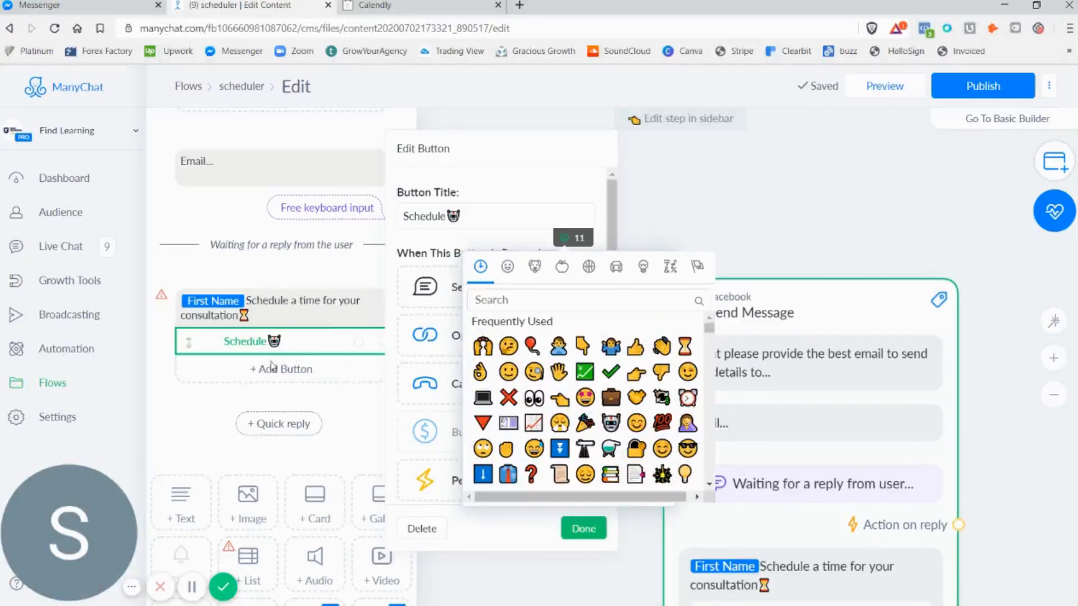
left_click(301, 337)
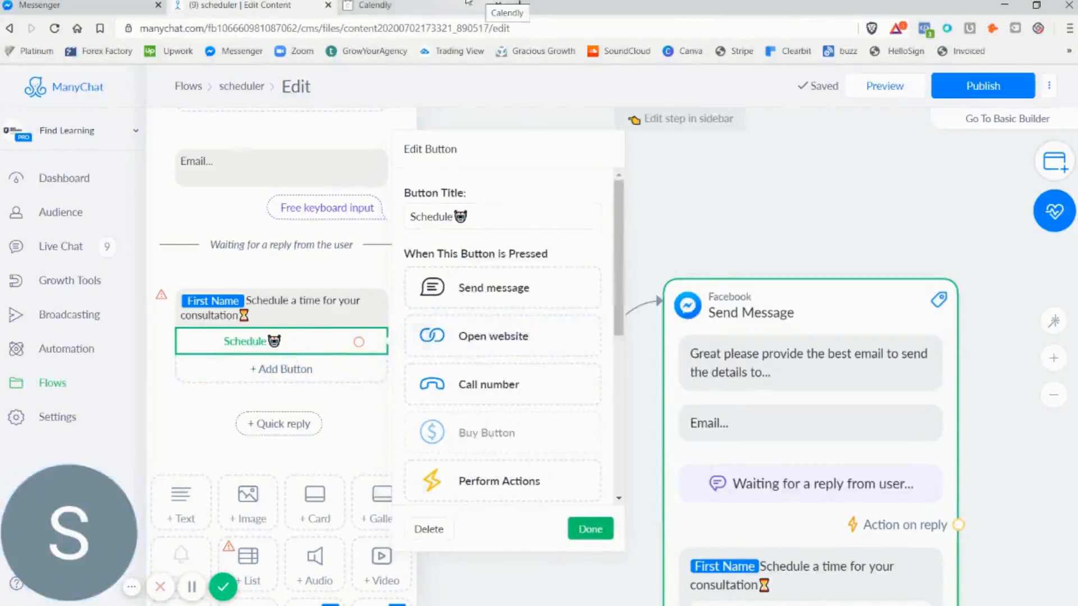
Copy the booking link of the Free Discovery Meeting event in Calendly and return to the ManyChat flow
left_click(397, 5)
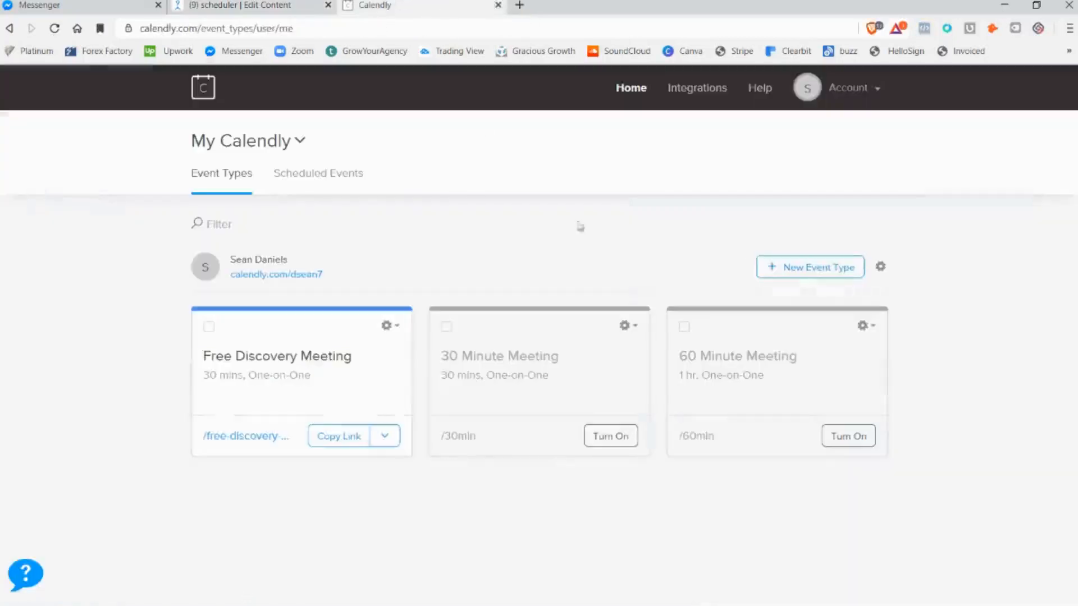
left_click(343, 440)
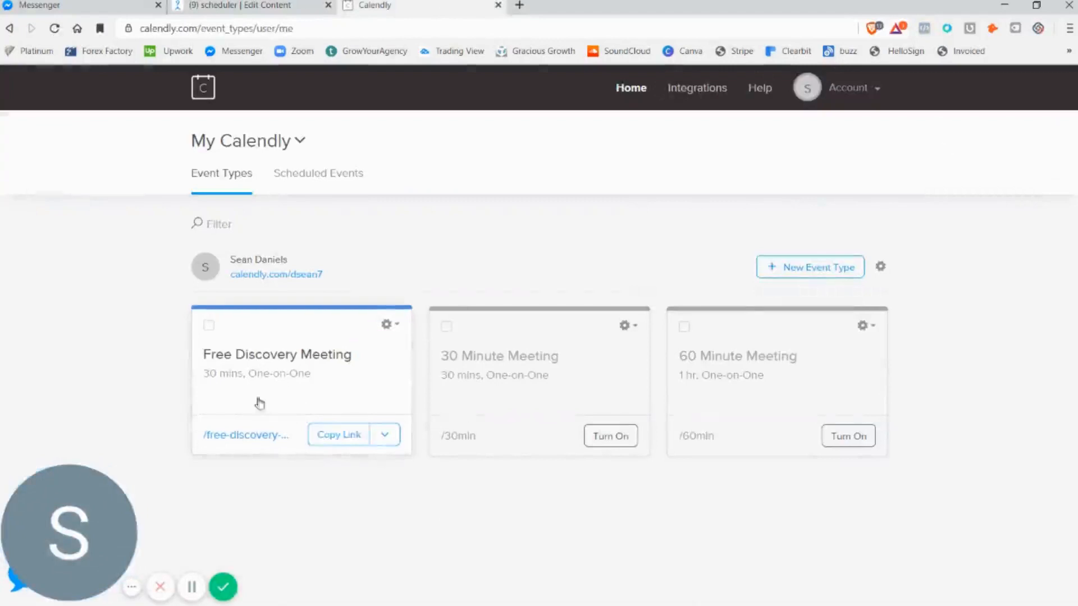
left_click(247, 5)
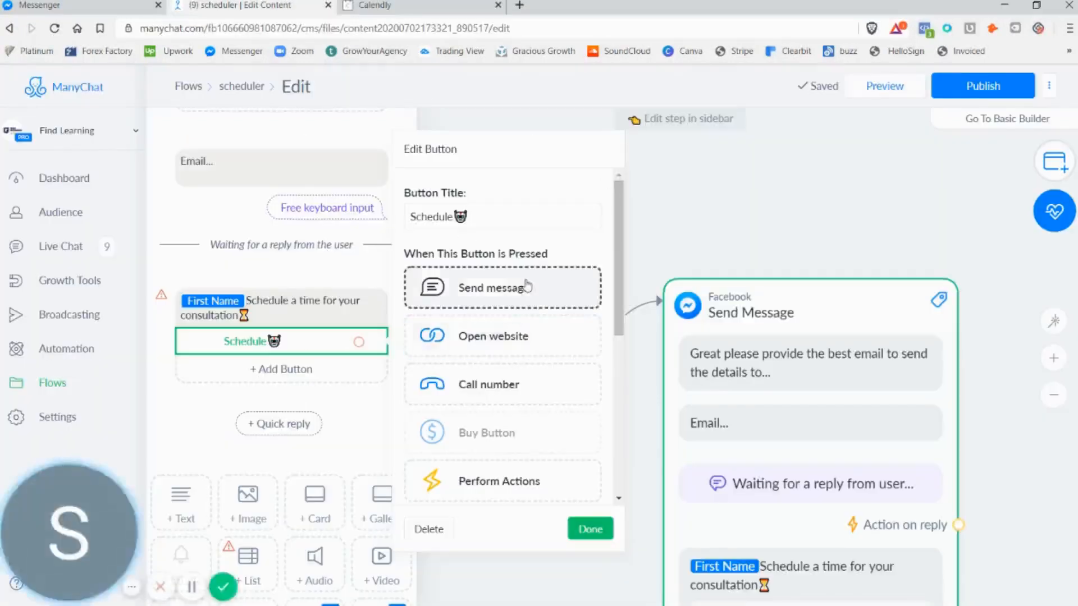
Make the Schedule button open a website, using the copied Free Discovery Meeting link as its address, and save the button
scroll(527, 283, "down", 2)
scroll(526, 284, "up", 2)
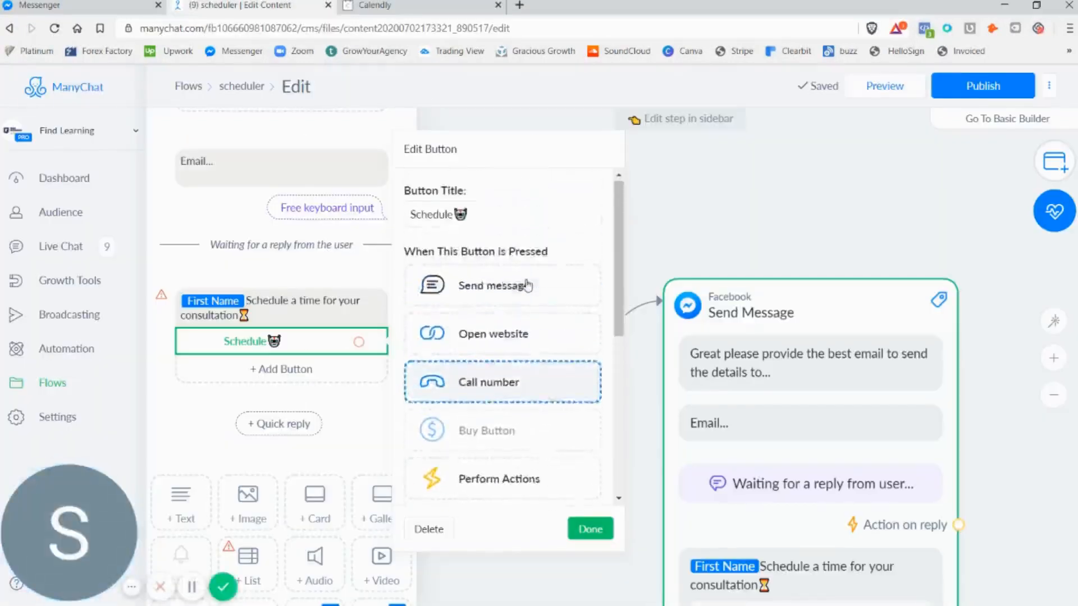
left_click(498, 348)
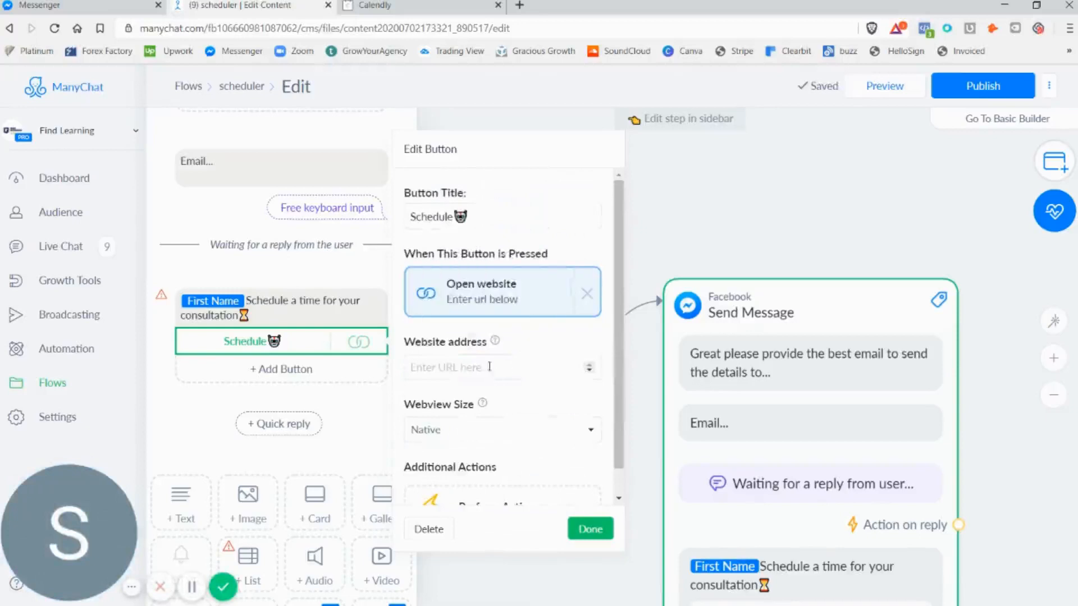
left_click(496, 372)
right_click(471, 366)
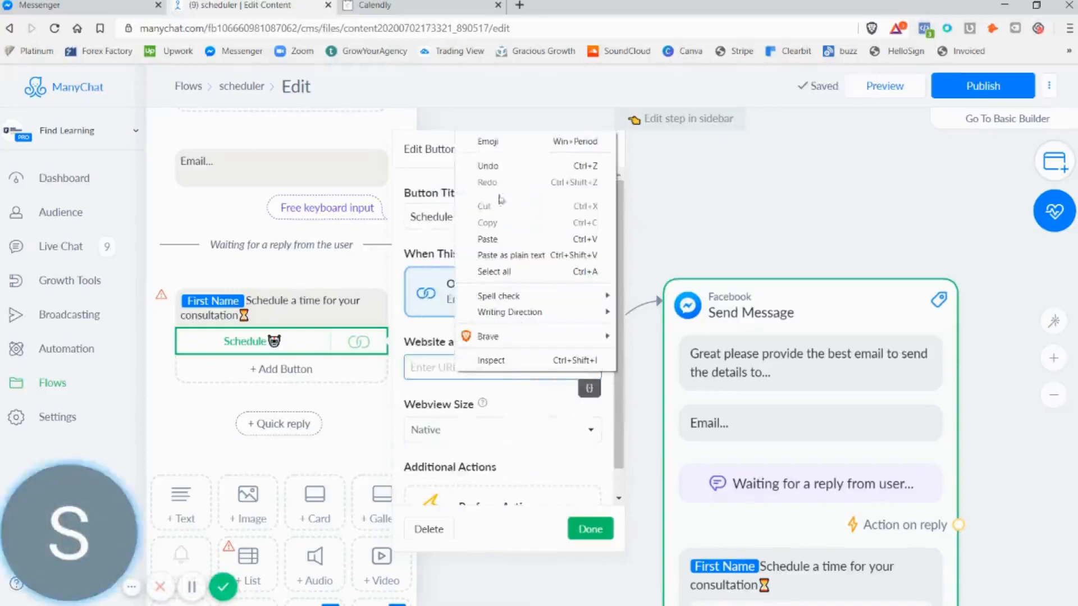
left_click(500, 233)
left_click(590, 529)
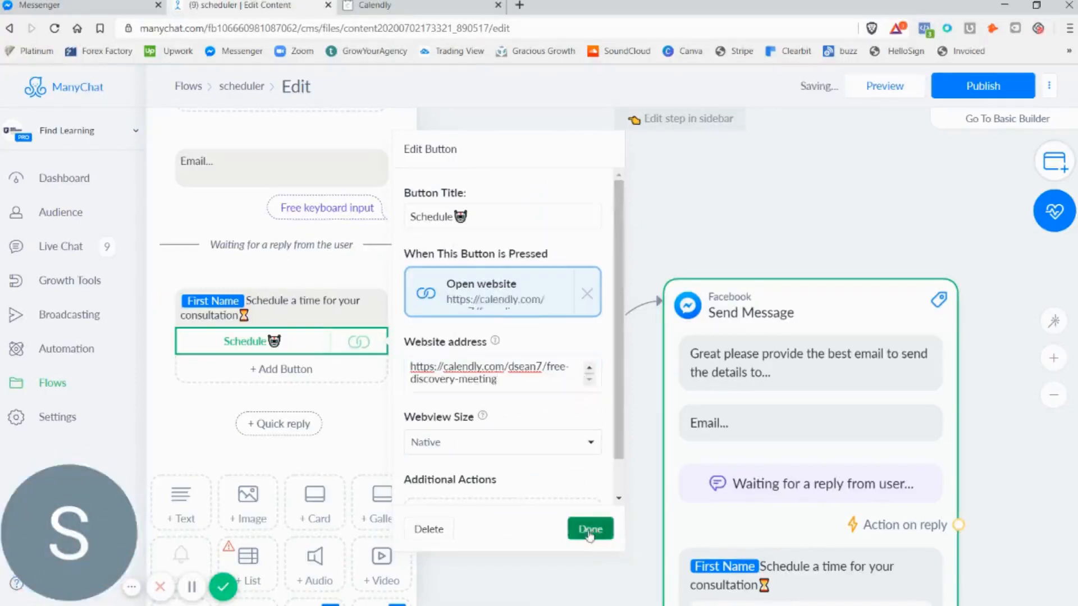
Add a Smart Delay of 1 minute as the next step after the Send Message block
scroll(354, 426, "down", 2)
scroll(1003, 402, "down", 2)
left_click_drag(1017, 449, 834, 323)
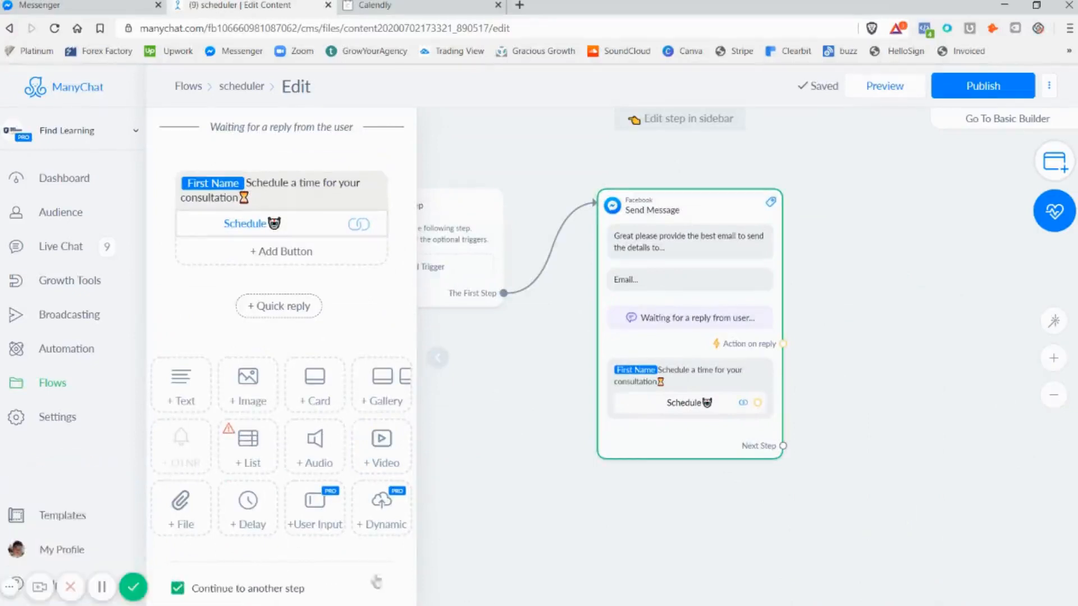
left_click_drag(846, 417, 746, 439)
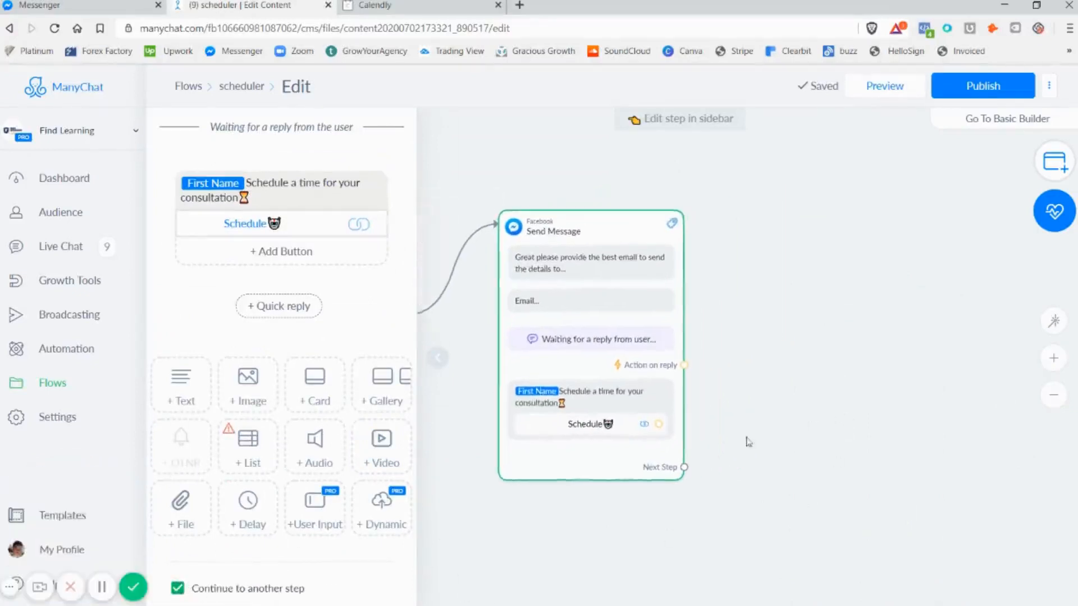
left_click_drag(675, 470, 702, 418)
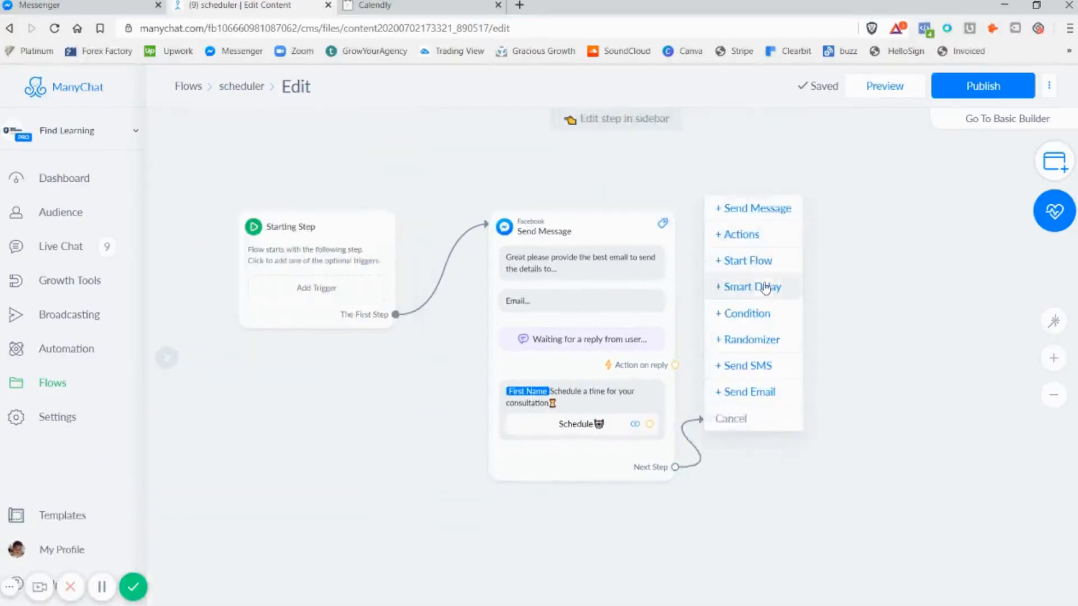
left_click(764, 288)
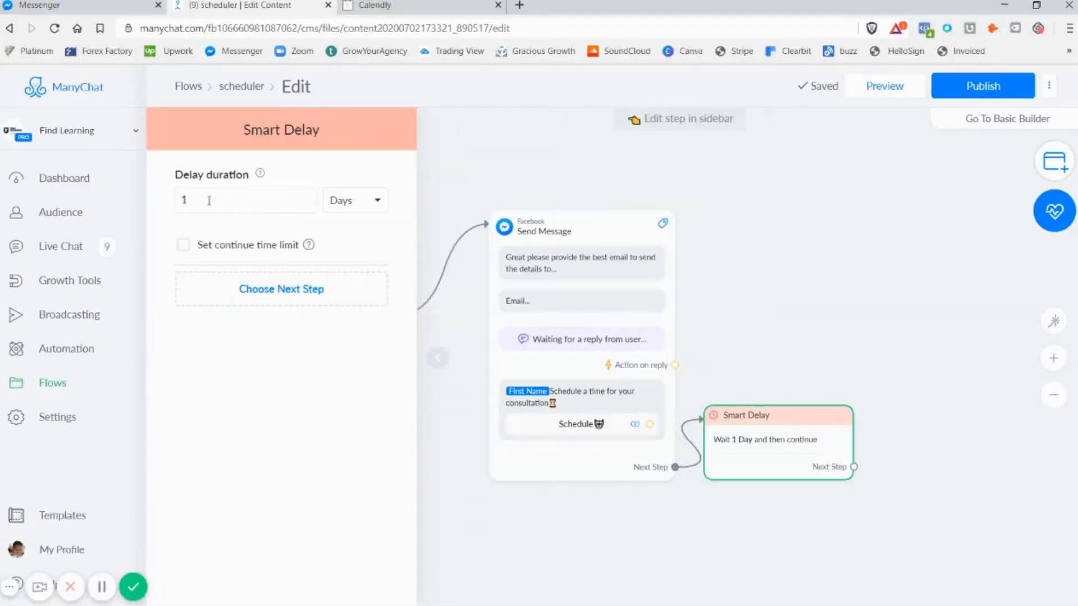
left_click(370, 196)
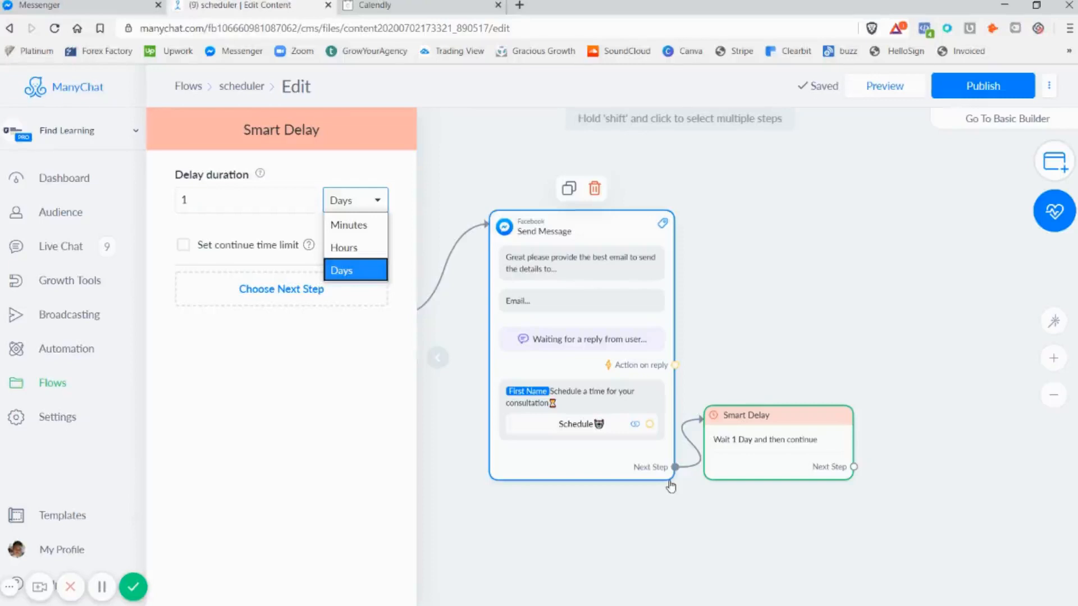
left_click(361, 224)
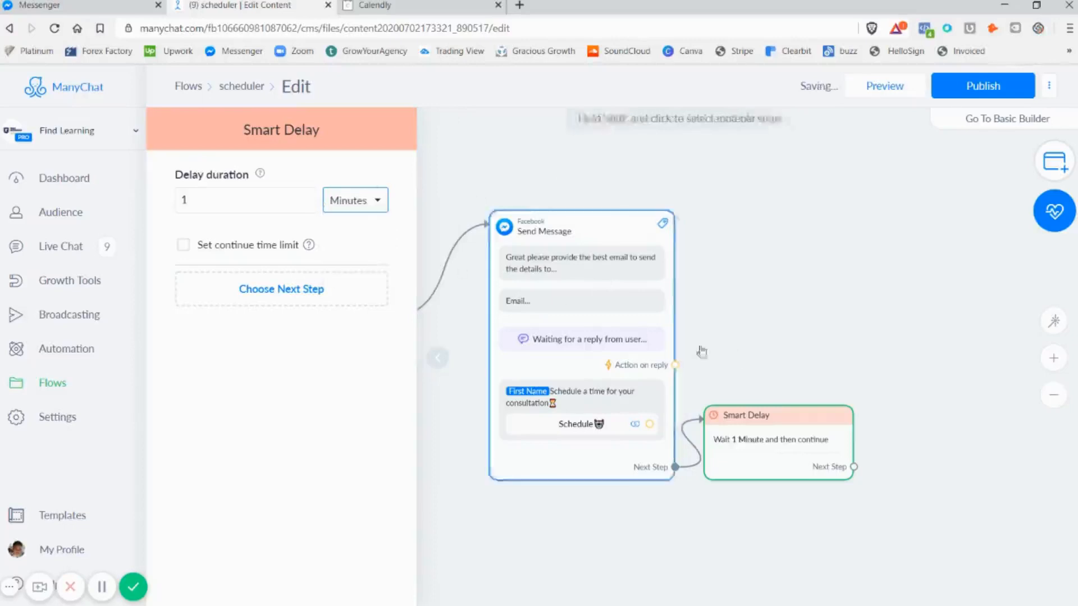
left_click(578, 194)
scroll(588, 295, "down", 1)
scroll(588, 295, "up", 2)
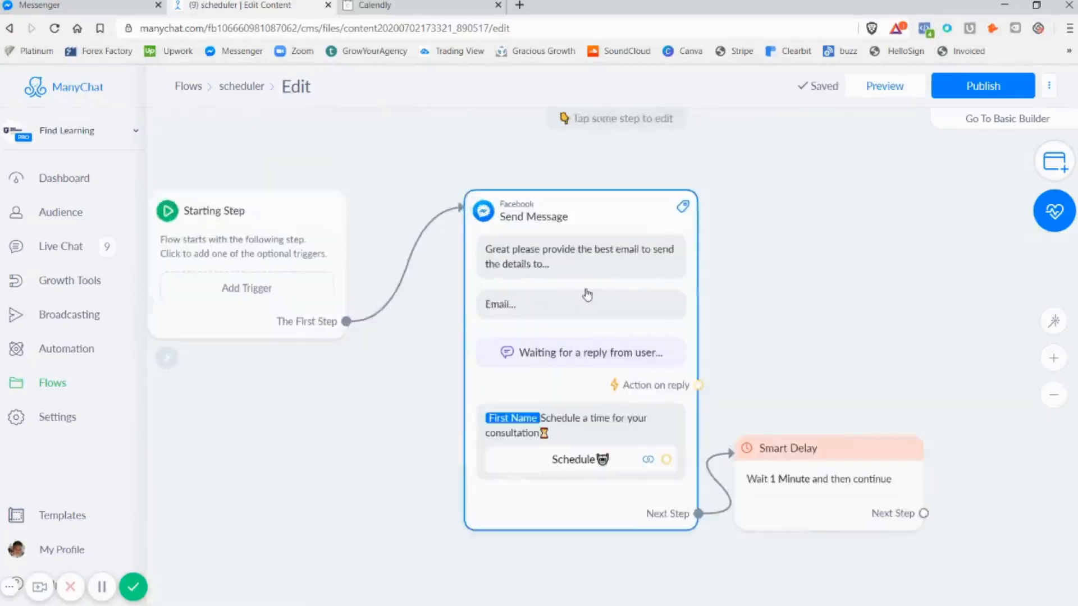
left_click_drag(760, 359, 713, 356)
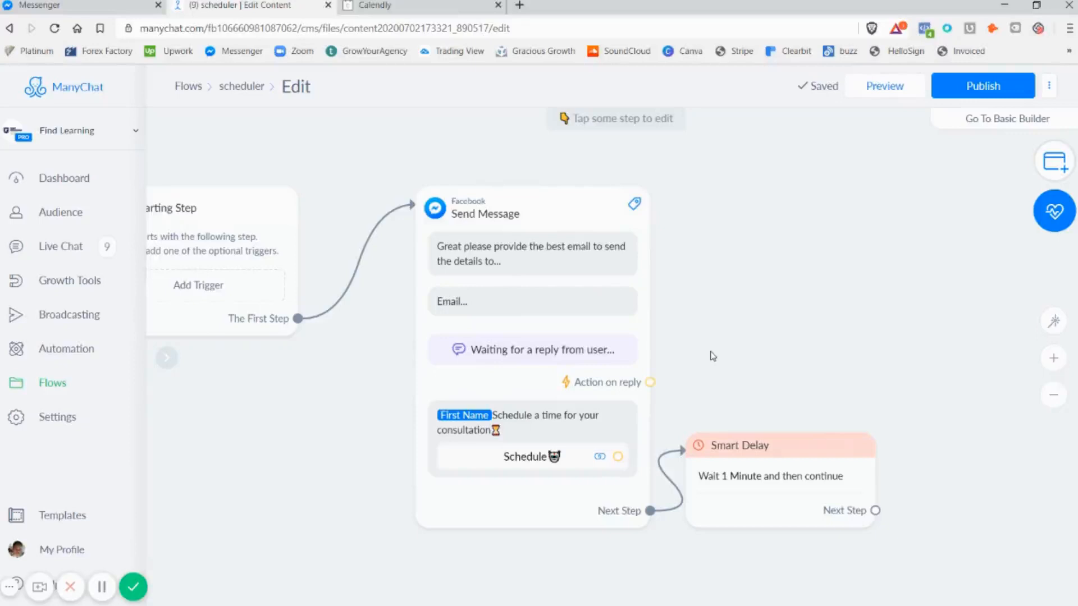
left_click_drag(916, 308, 725, 271)
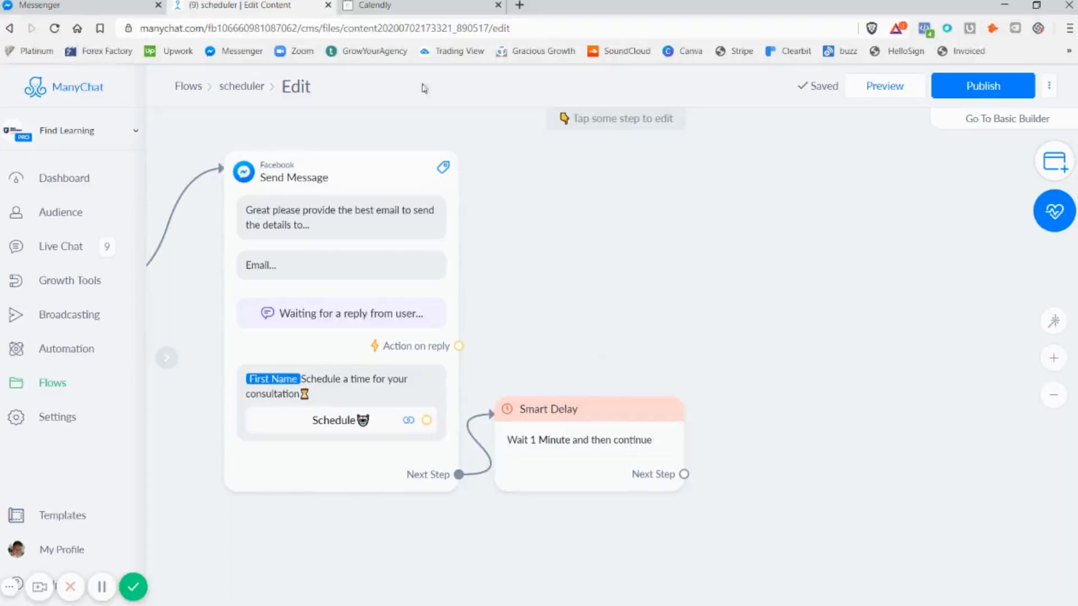
Close the Calendly page and stay on the scheduler flow
left_click(398, 6)
left_click(206, 6)
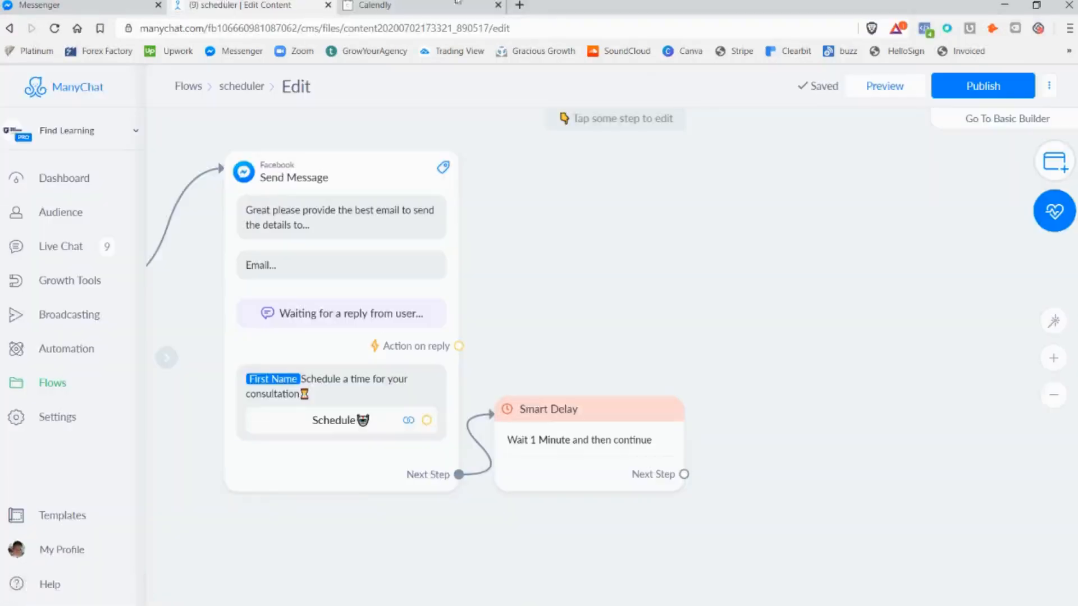
left_click(499, 5)
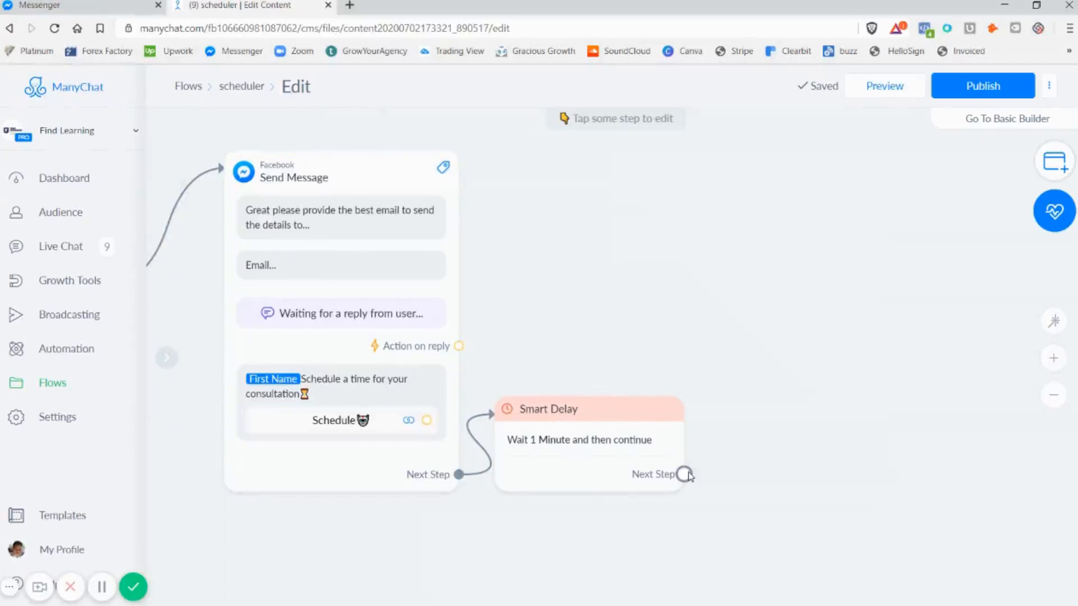
Add a Condition after the 1-minute Smart Delay that checks whether the APT_D&T field has any value
left_click_drag(686, 475, 721, 389)
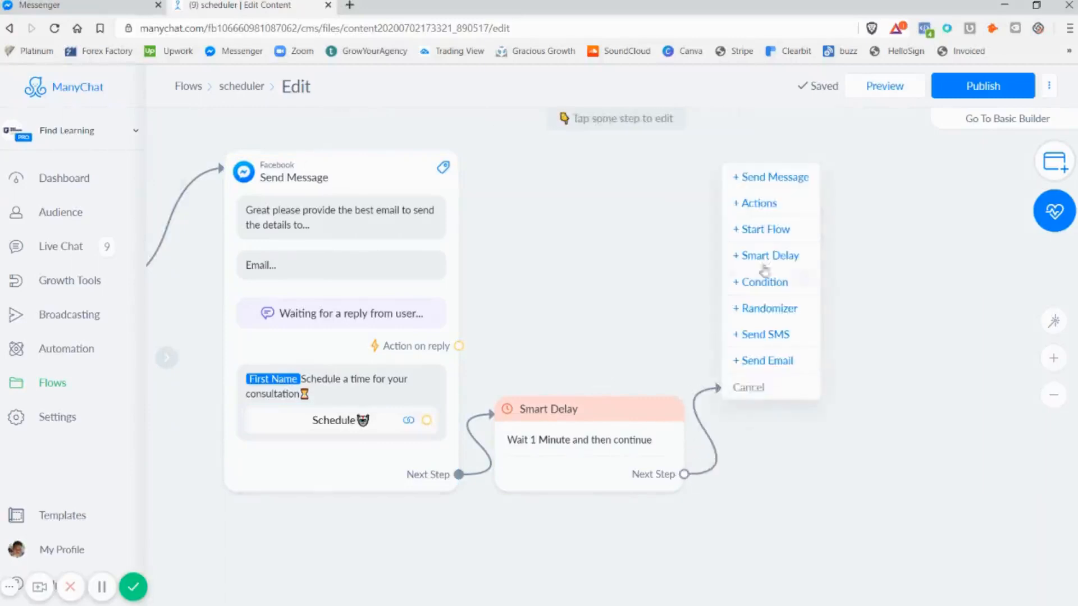
left_click(780, 292)
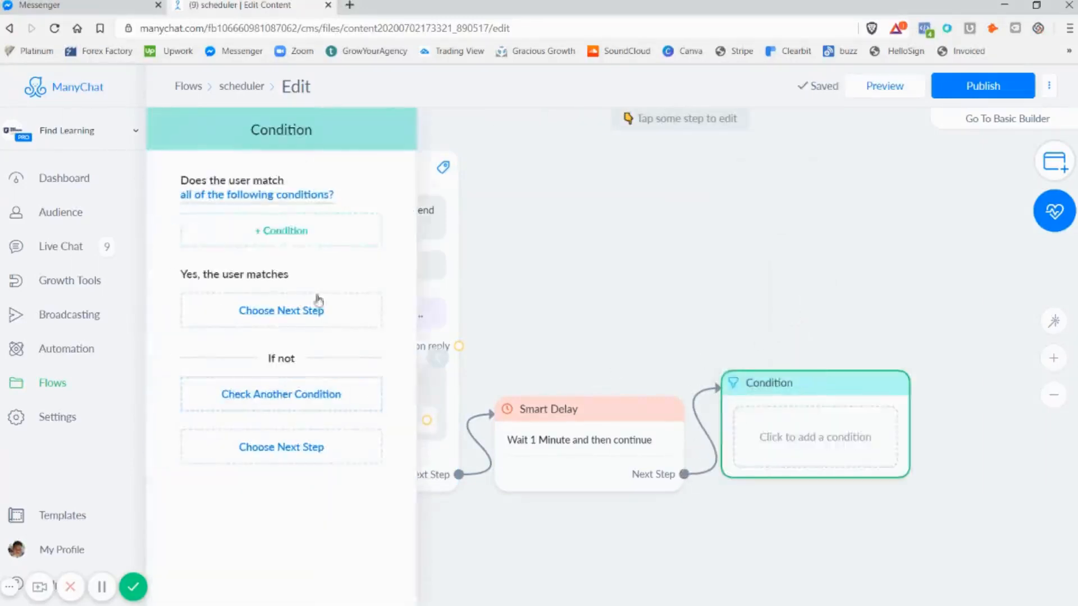
left_click(284, 236)
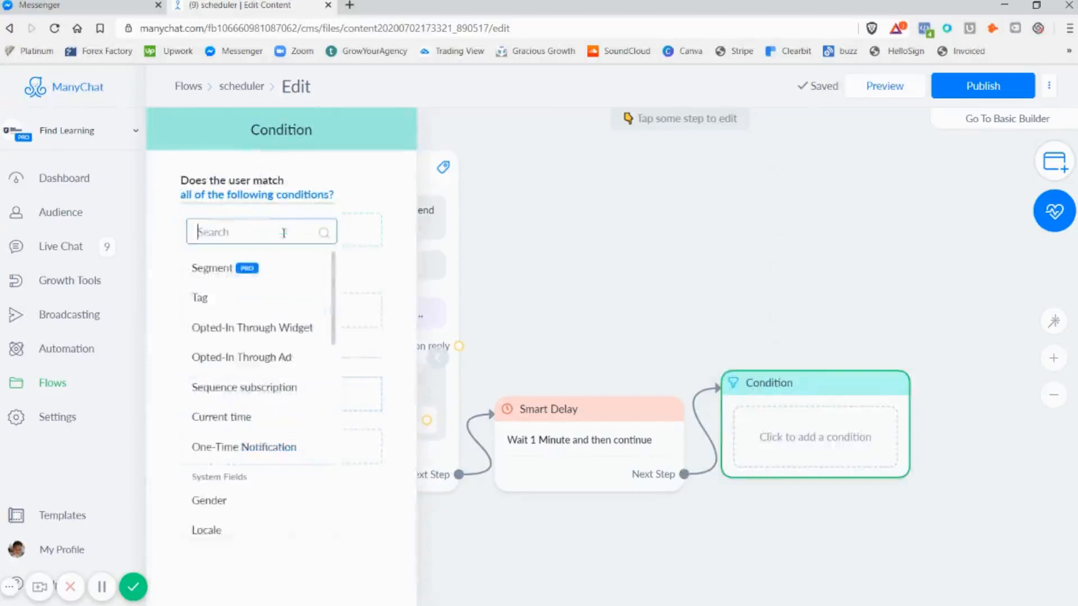
scroll(281, 440, "down", 5)
scroll(291, 428, "up", 5)
scroll(272, 375, "down", 5)
scroll(271, 375, "down", 3)
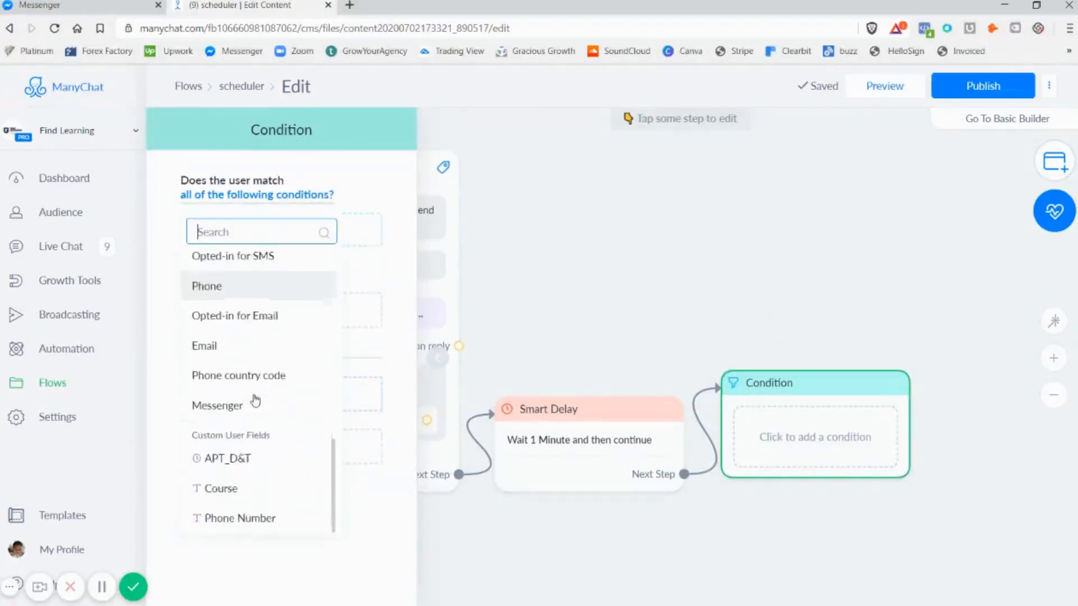
left_click(259, 464)
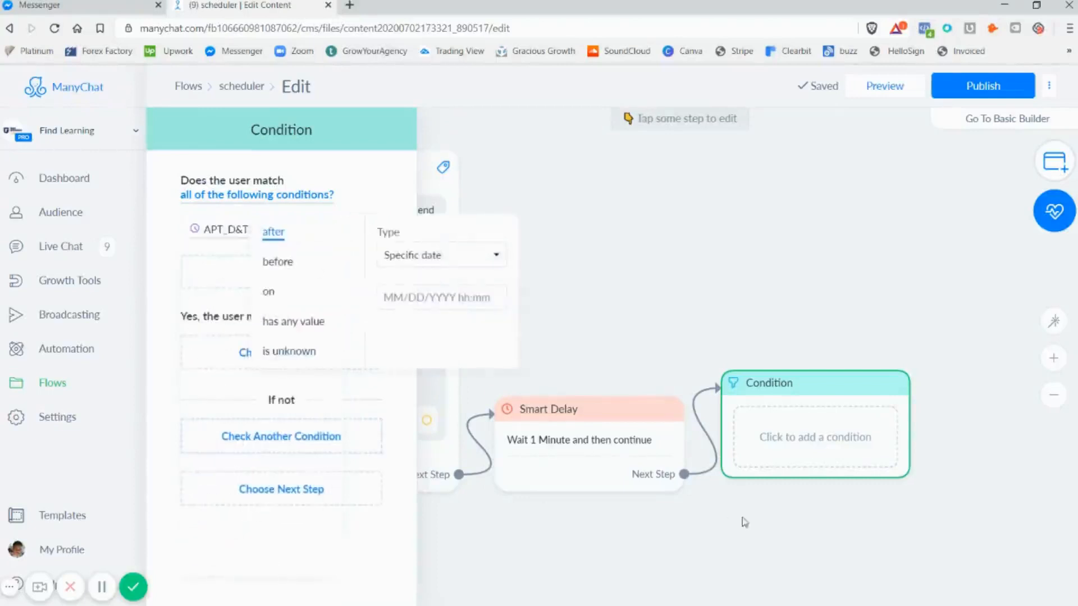
left_click(288, 329)
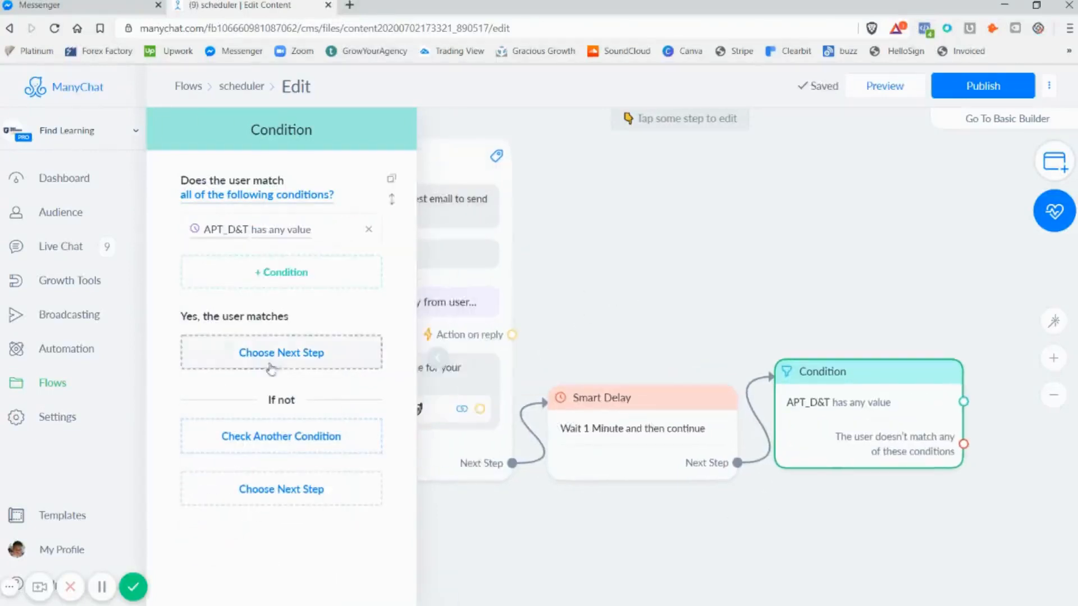
Add a Send Message block for users who match the condition and a Smart Delay, placed below the condition, for those who do not
left_click(321, 367)
left_click(543, 271)
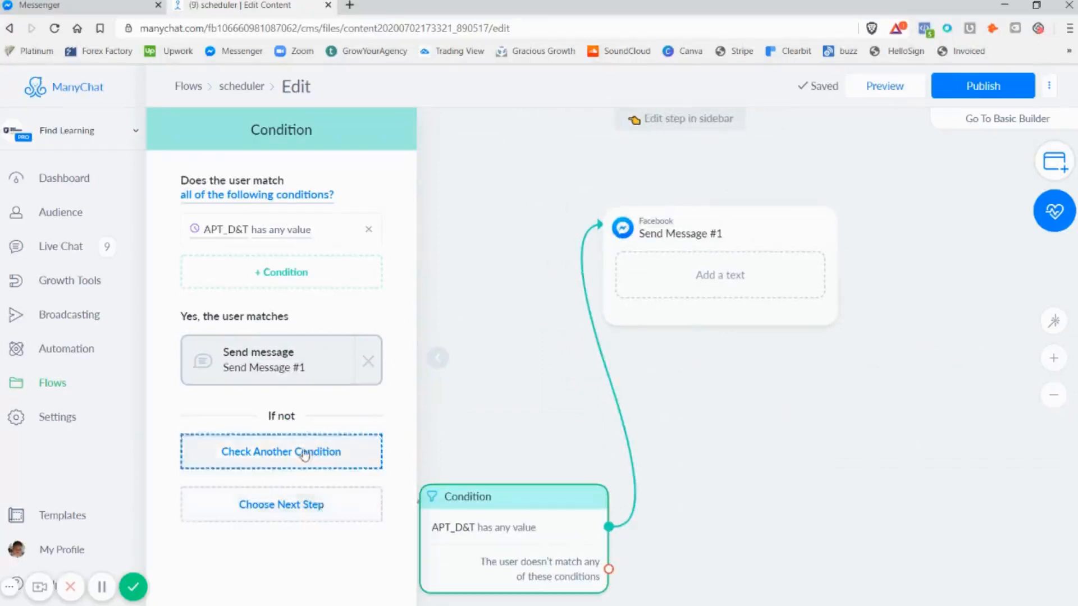
left_click(313, 504)
left_click(483, 562)
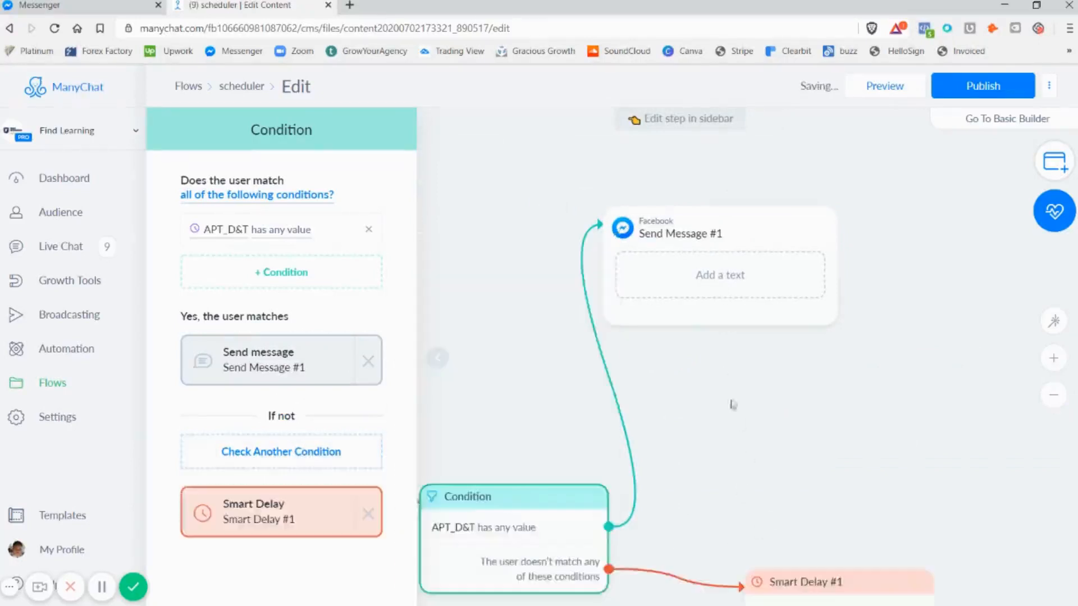
left_click_drag(710, 405, 475, 455)
scroll(515, 453, "down", 4)
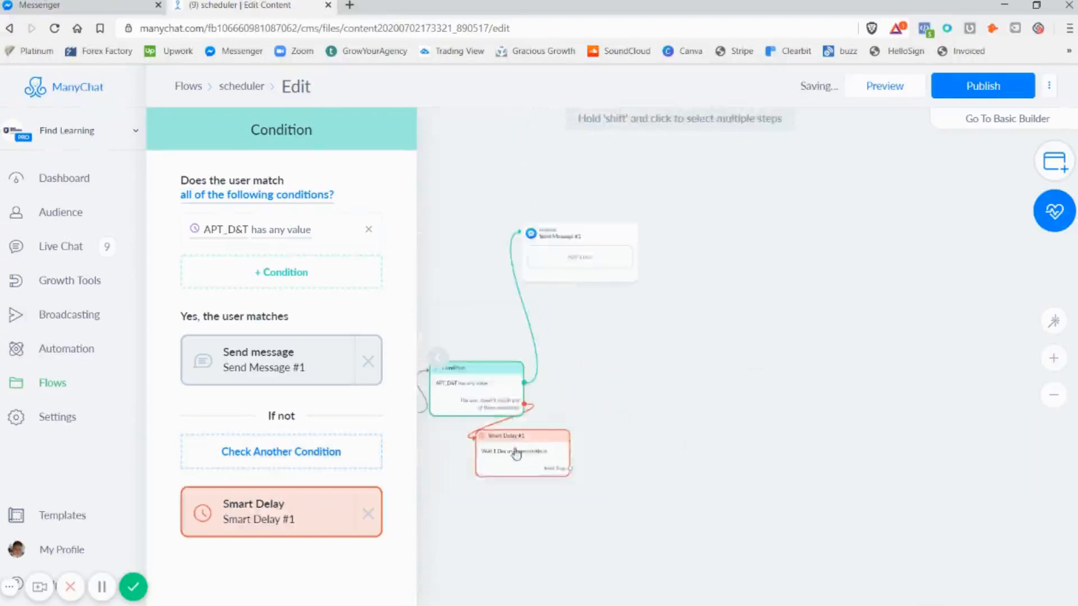
left_click_drag(660, 341, 814, 380)
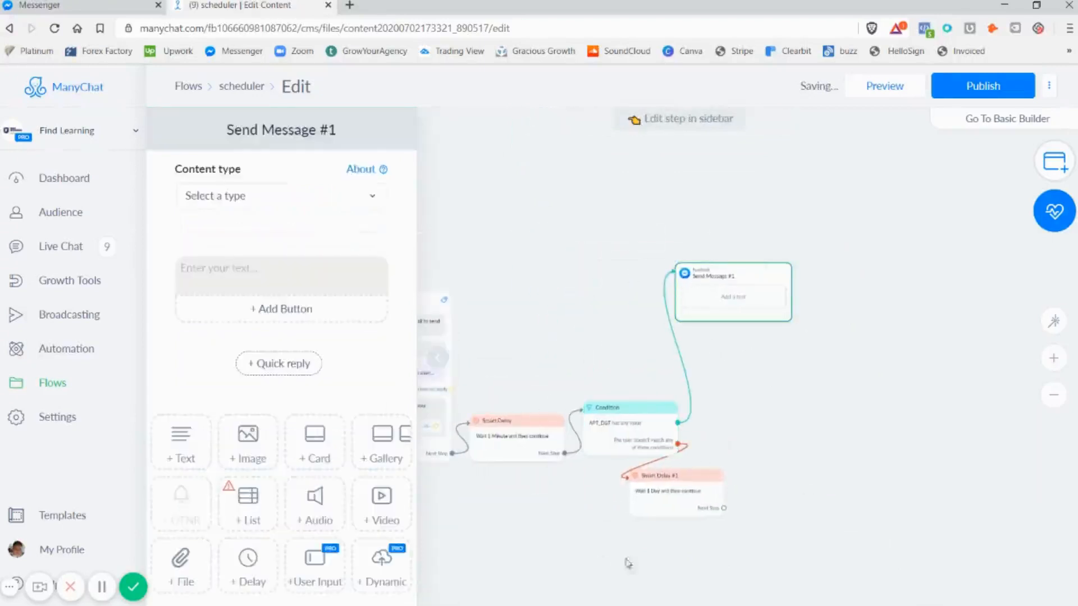
Rename the message block on the matching branch as "Confirmation Message"
left_click(264, 130)
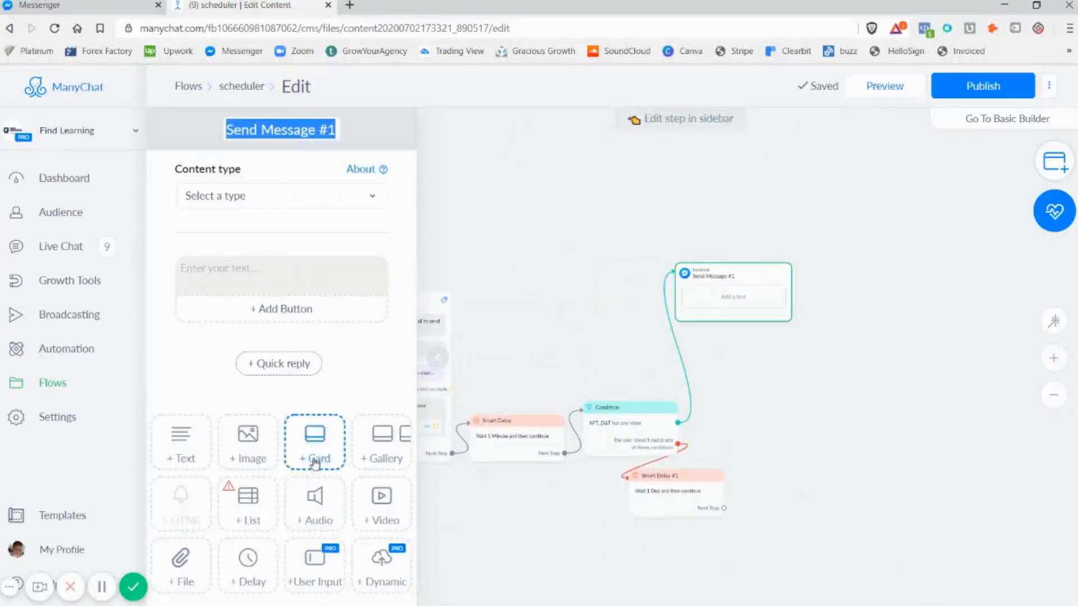
mouse_move(324, 601)
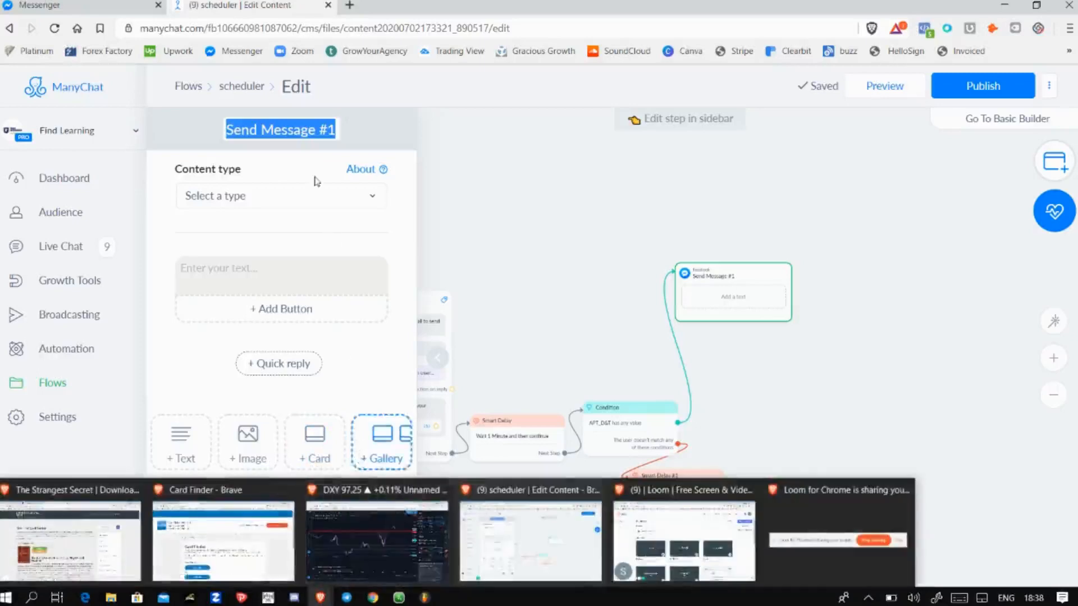
key("BackSpace")
type("Confir")
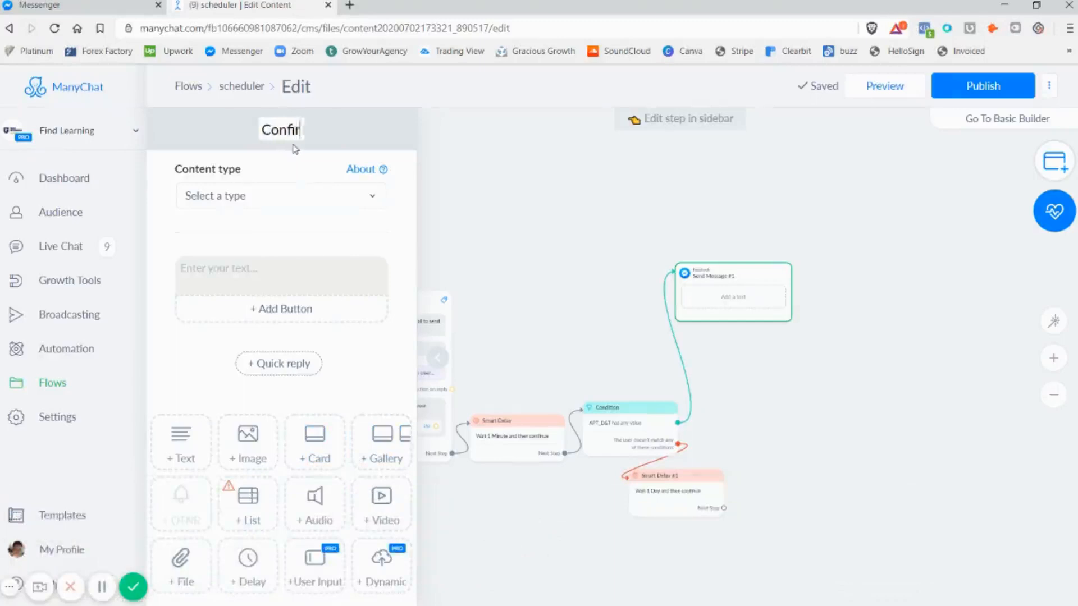
type("mation Message")
Set the content type of the Confirmation Message to Confirmed Event Update
left_click(293, 194)
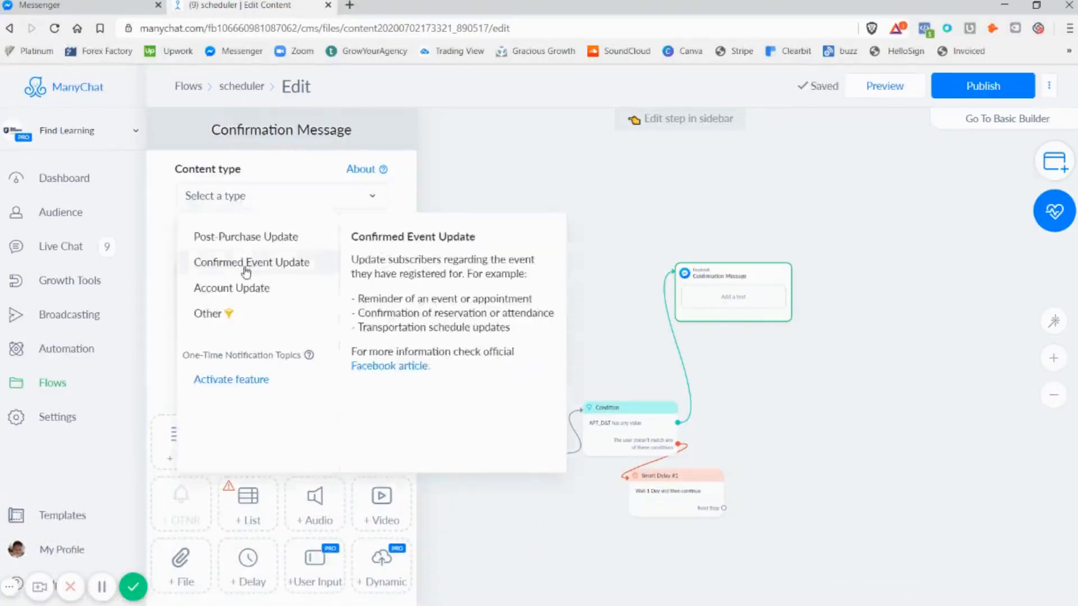
left_click(245, 272)
left_click(240, 194)
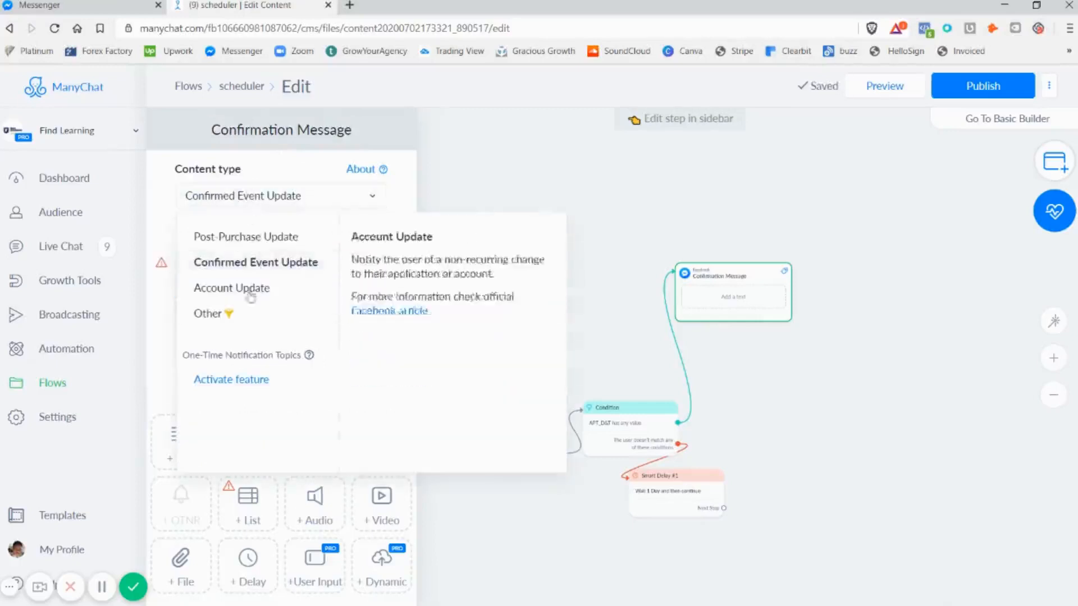
left_click(240, 262)
left_click(245, 271)
Enter "Great your appt is set!" followed by four smiley emojis as the Confirmation Message text
type("Great your appt is set!")
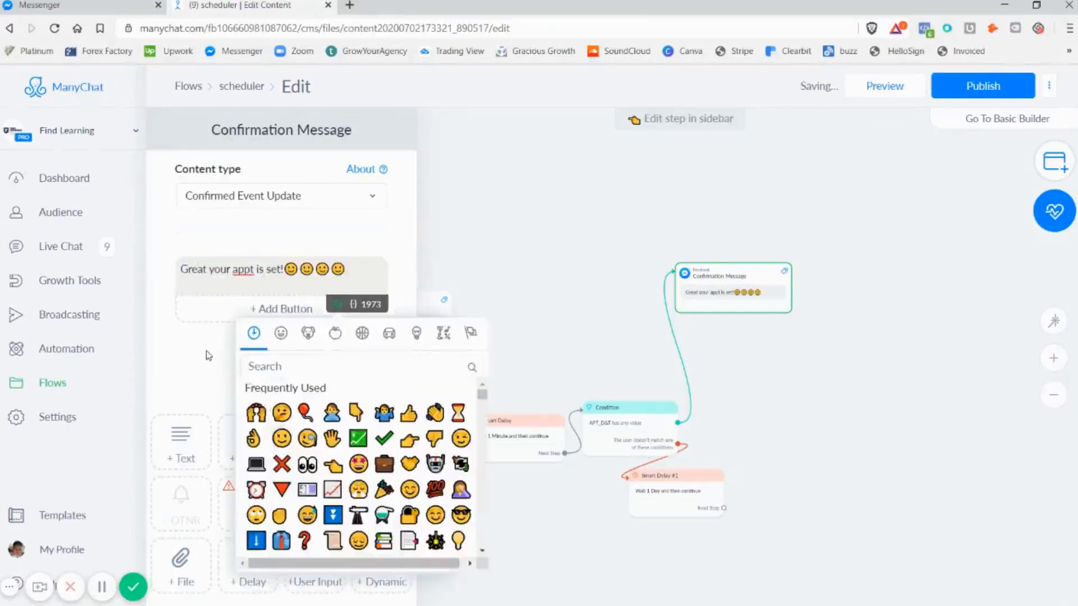
left_click(209, 356)
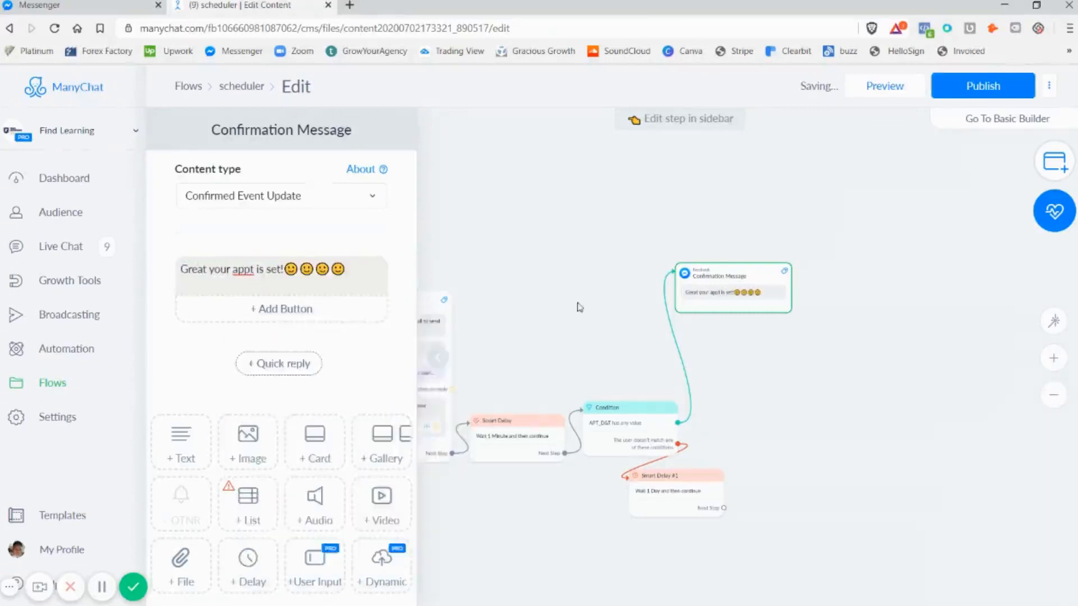
left_click(579, 307)
scroll(553, 264, "down", 2)
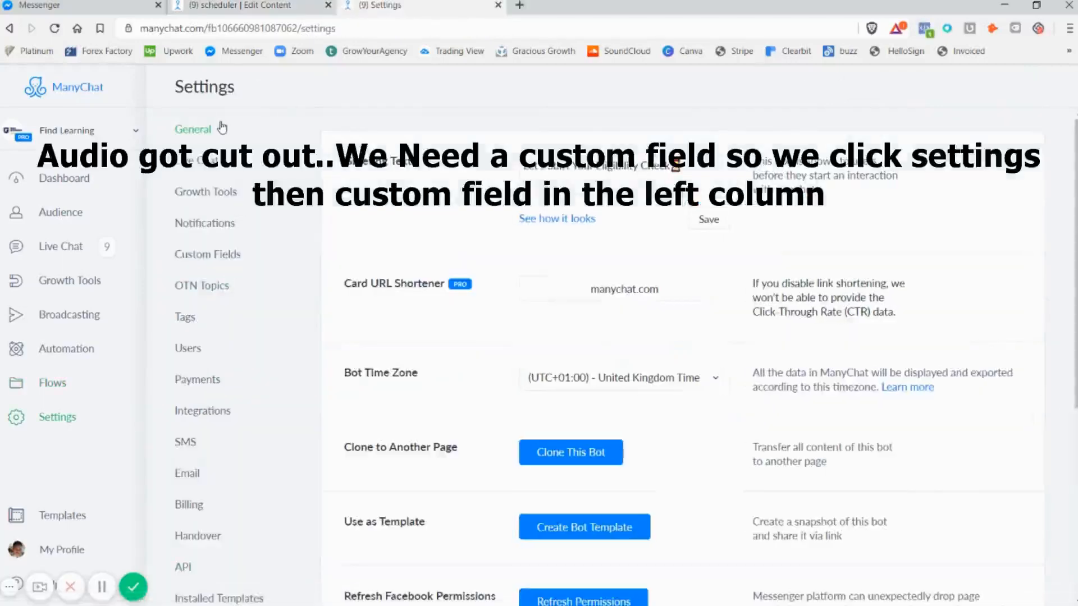
Start a new custom user field of type Date & Time in the bot settings
left_click(207, 254)
left_click(973, 191)
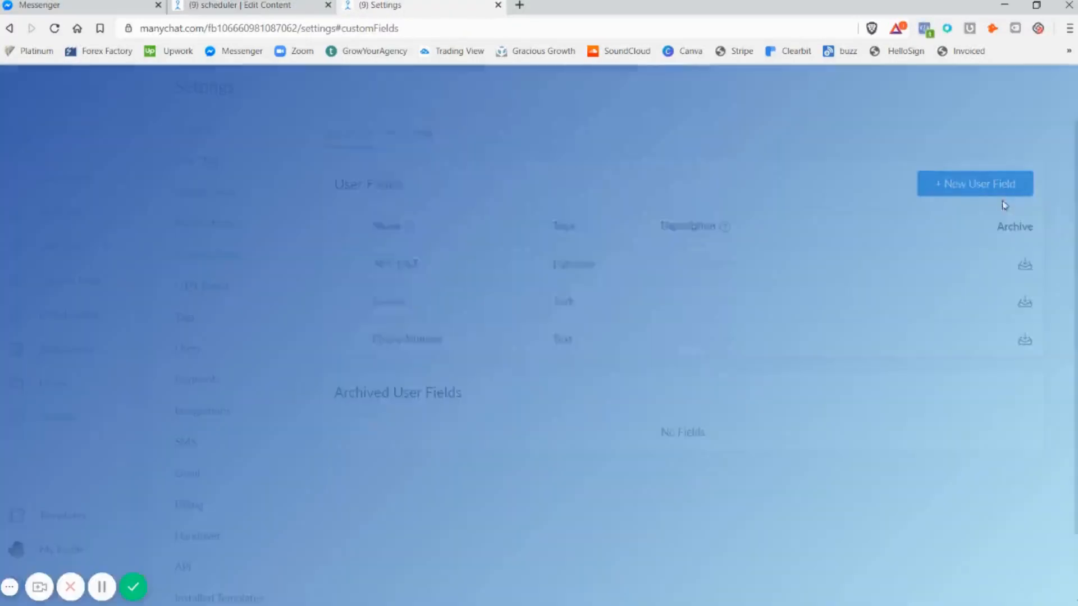
left_click(543, 242)
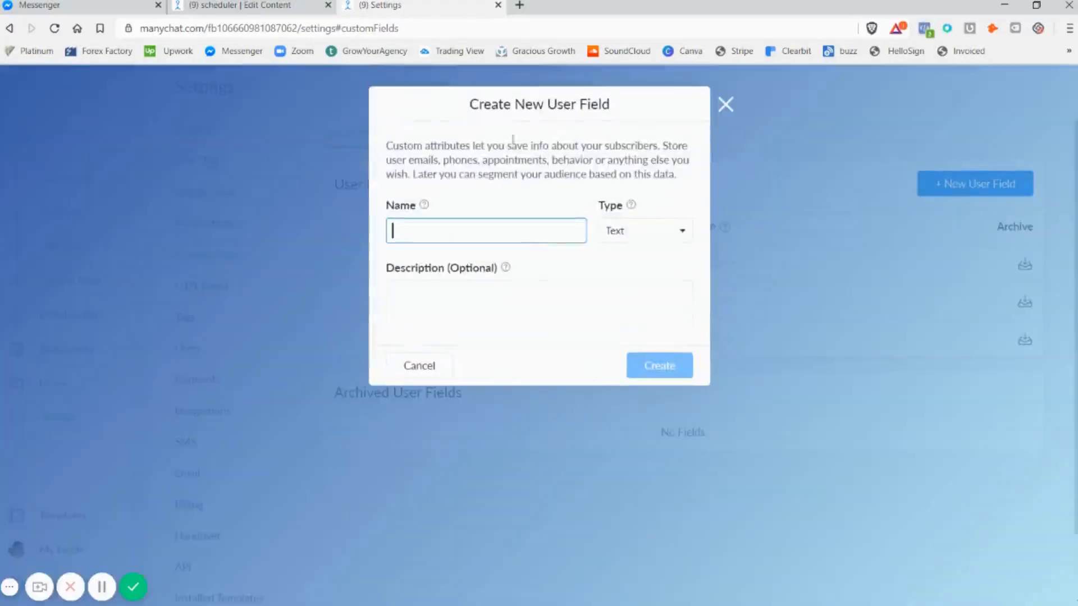
left_click(651, 241)
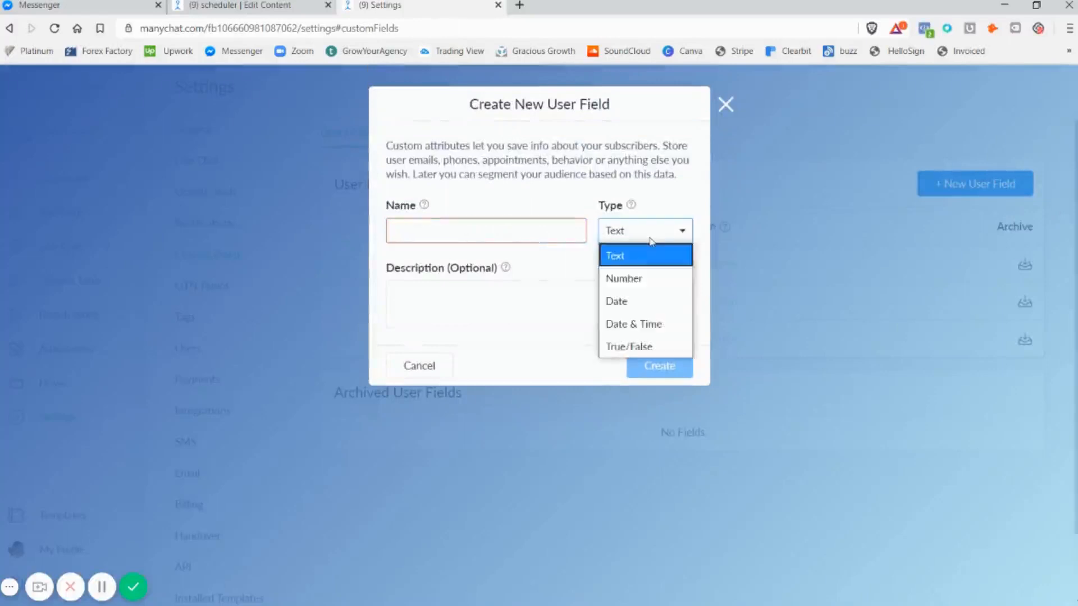
left_click(630, 328)
left_click(416, 228)
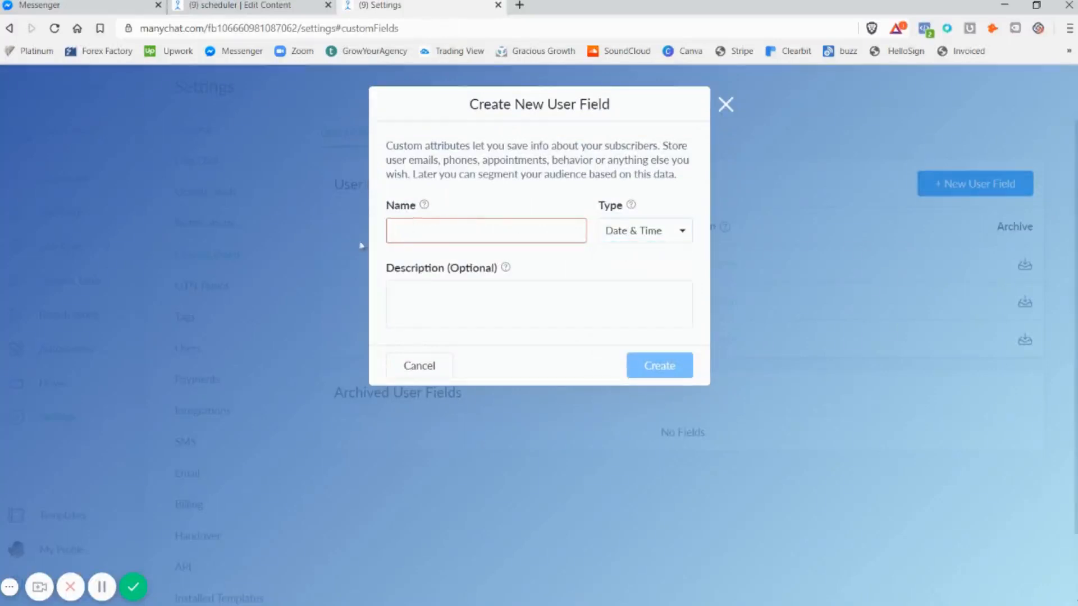
Check the field used by the flow's condition, discard the unfinished user field and close the settings page
left_click(200, 5)
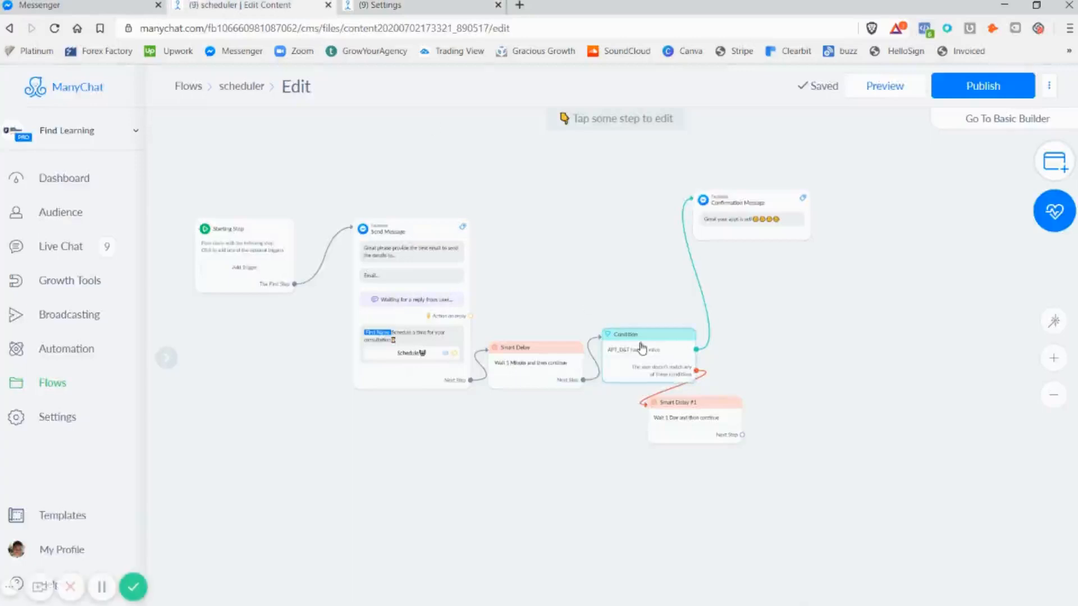
left_click(614, 362)
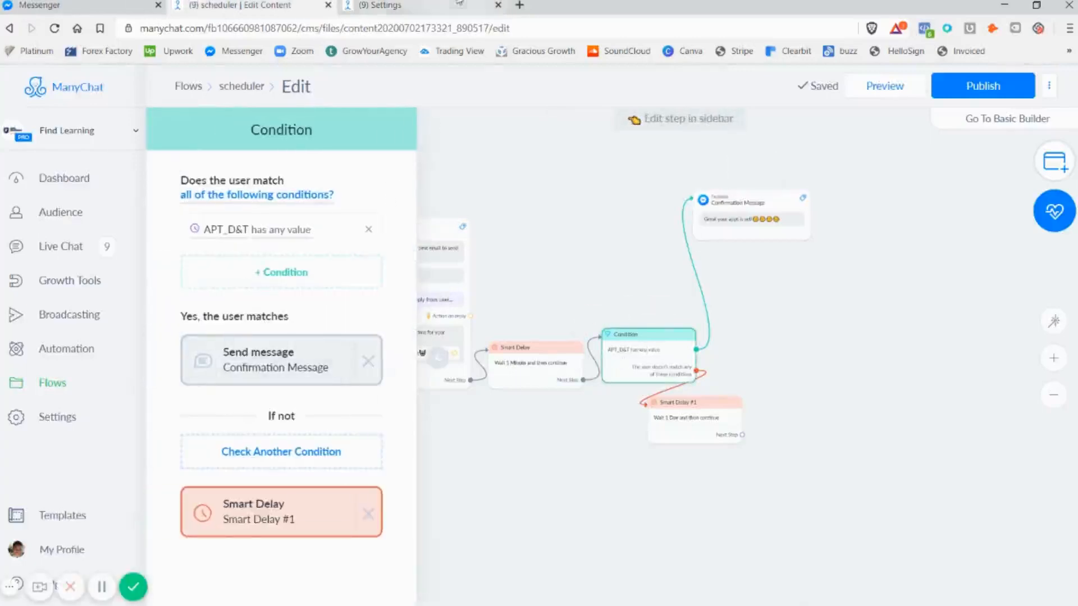
left_click(382, 6)
left_click(631, 232)
left_click(726, 105)
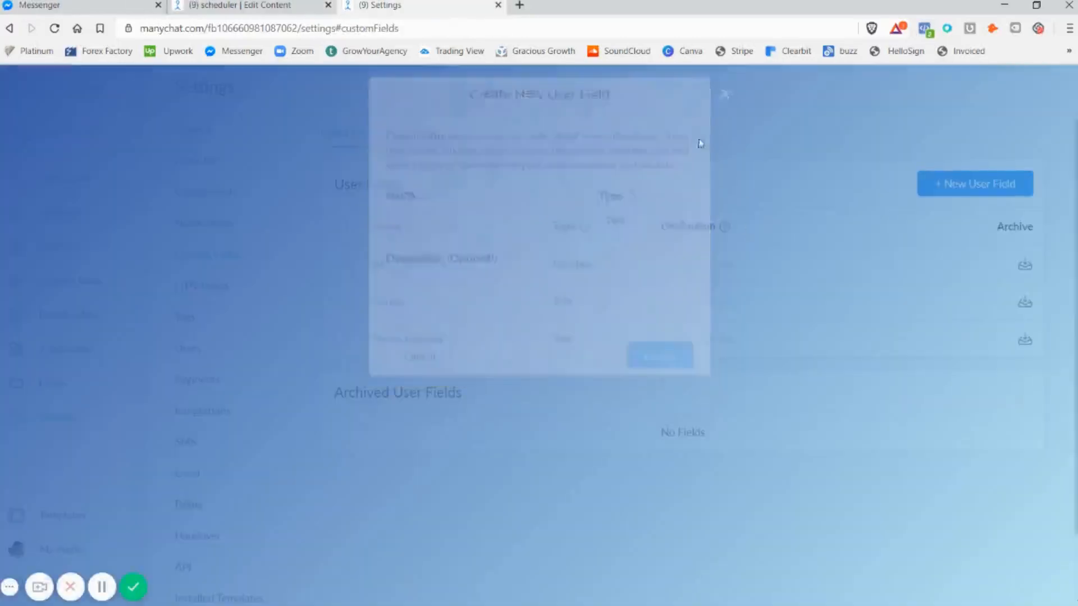
left_click(498, 5)
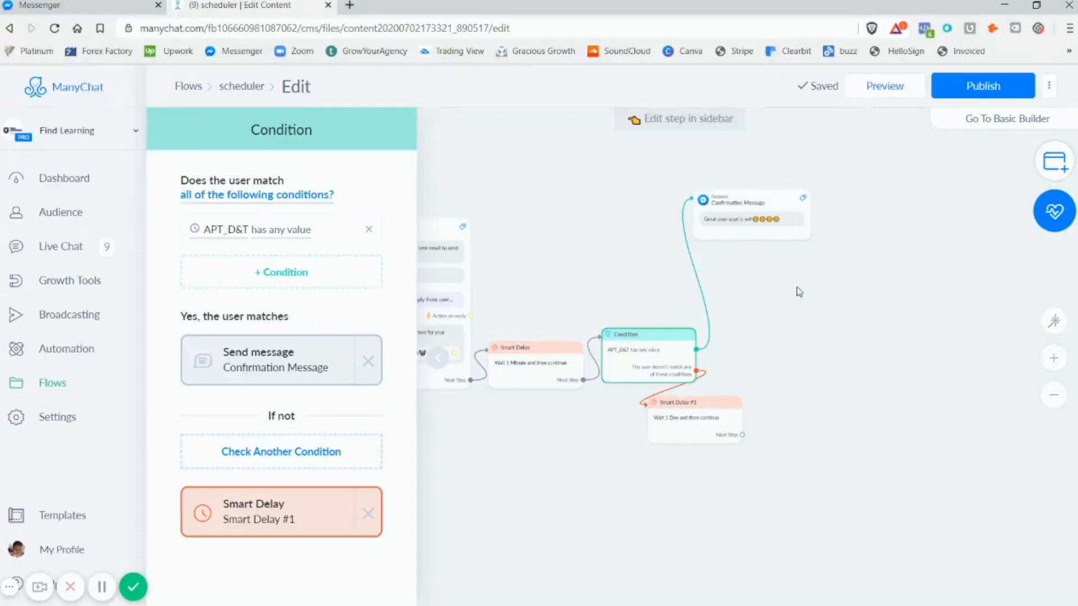
Set the Smart Delay on the non-matching branch of the condition to 1 hour
left_click_drag(582, 256, 650, 274)
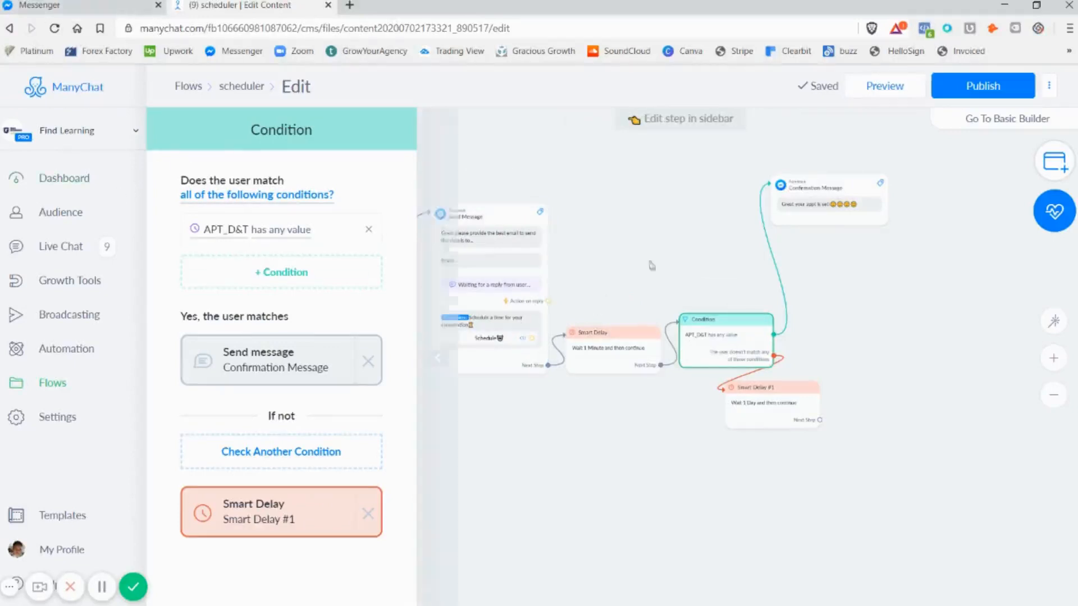
left_click(711, 228)
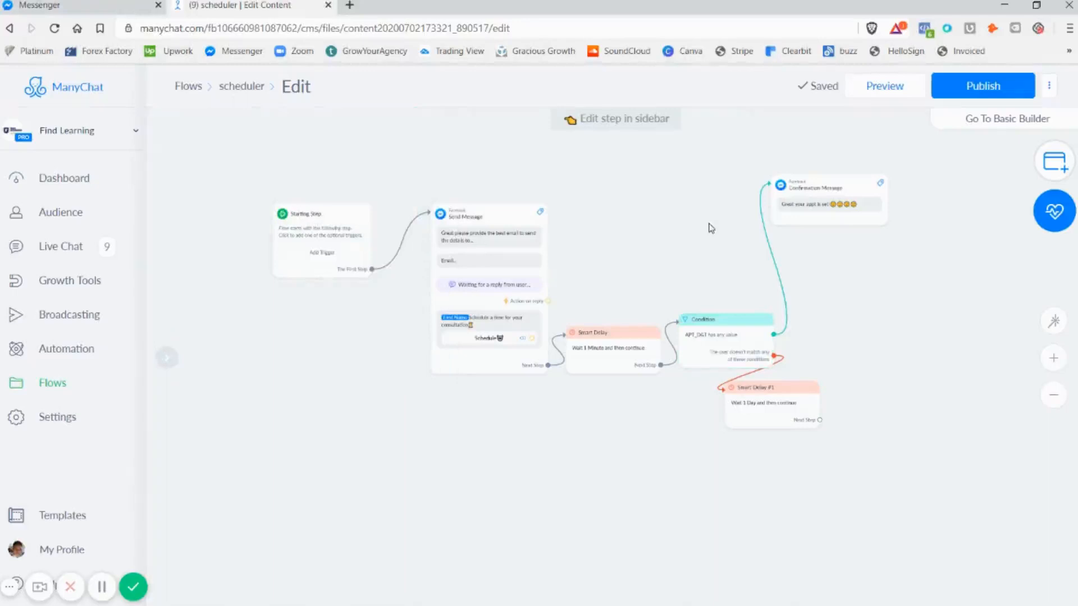
left_click(819, 205)
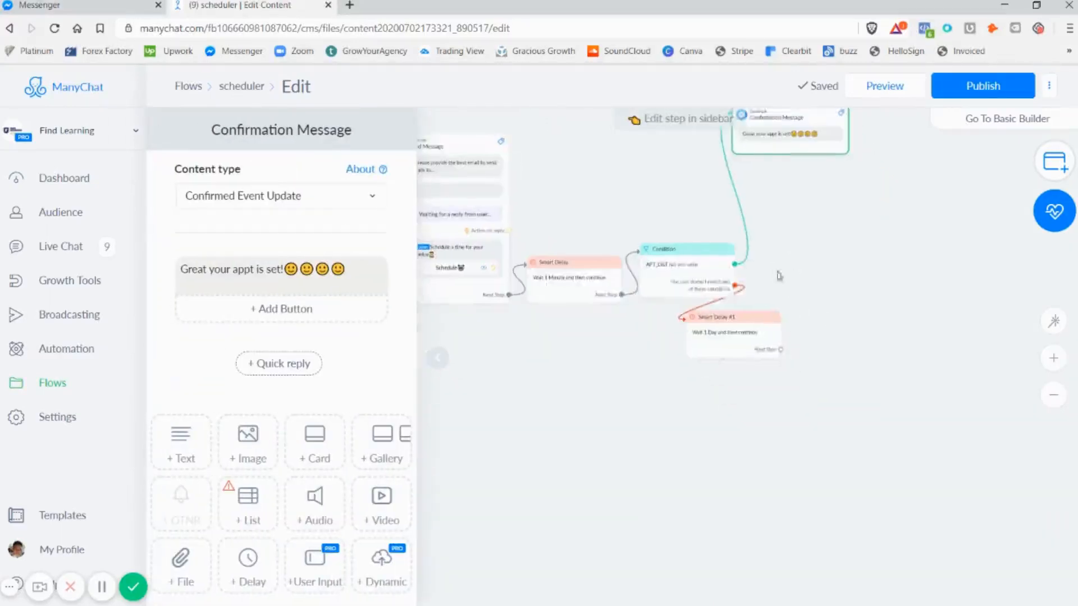
left_click(724, 331)
left_click(354, 208)
left_click(345, 244)
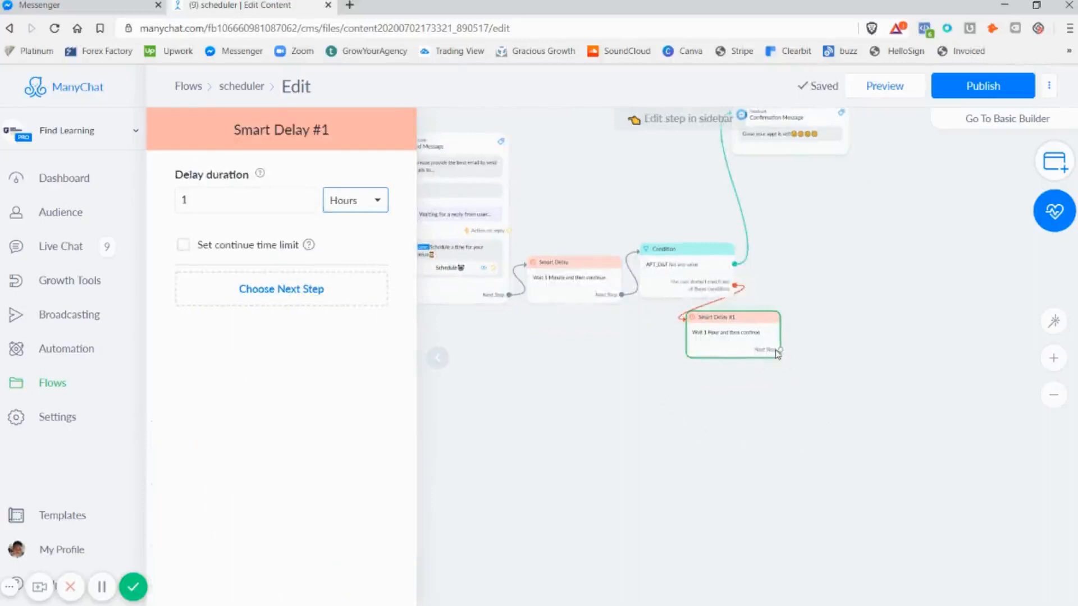
Add a second Smart Delay of 1 hour as the next step after Smart Delay #1
left_click_drag(778, 351, 657, 383)
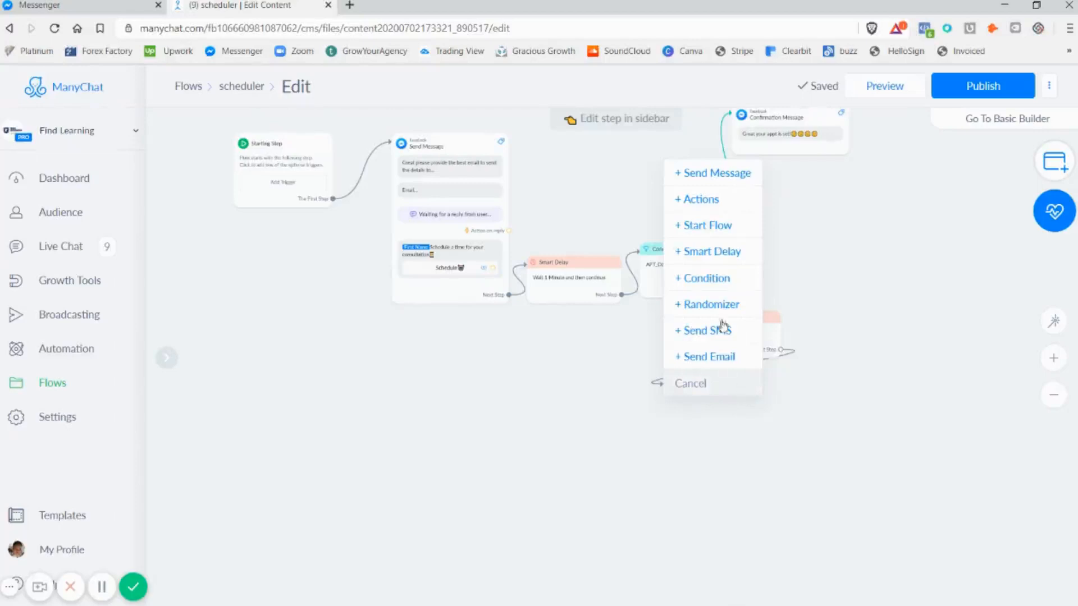
left_click(712, 251)
left_click(336, 195)
left_click(357, 247)
Add a Send Message step after Smart Delay #2 with content type Other and the text "It seems you haven't schedule do u wanna now?????"
left_click_drag(758, 415, 799, 386)
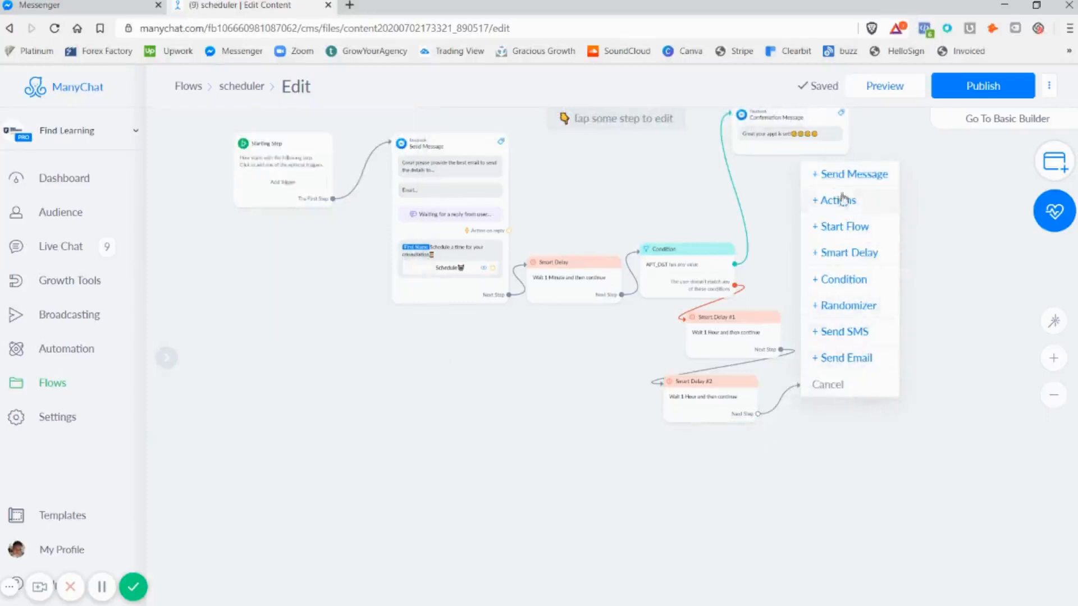
left_click(846, 175)
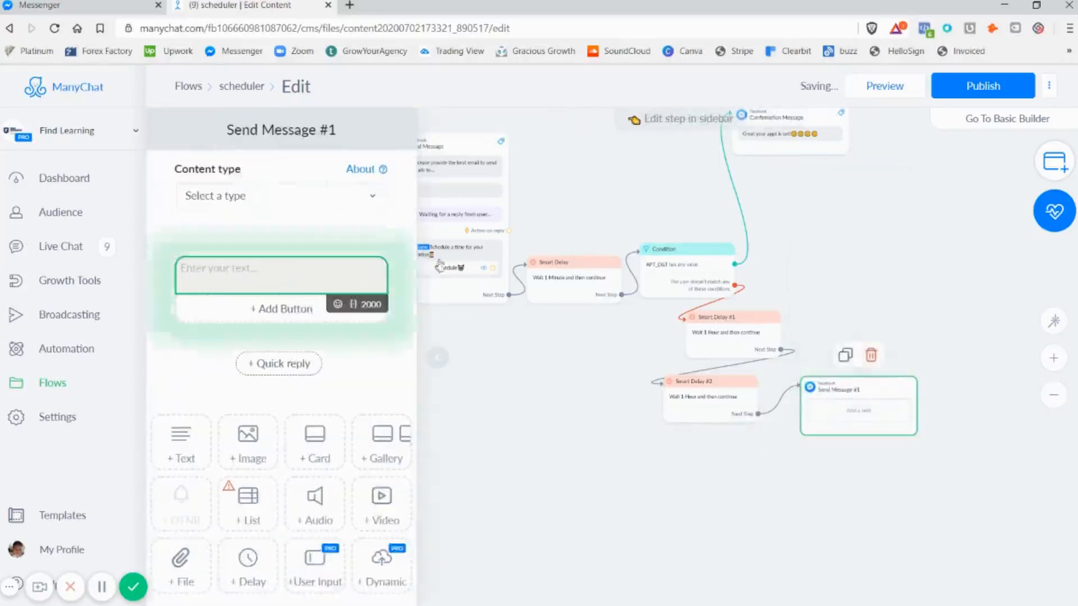
left_click(344, 213)
left_click(209, 312)
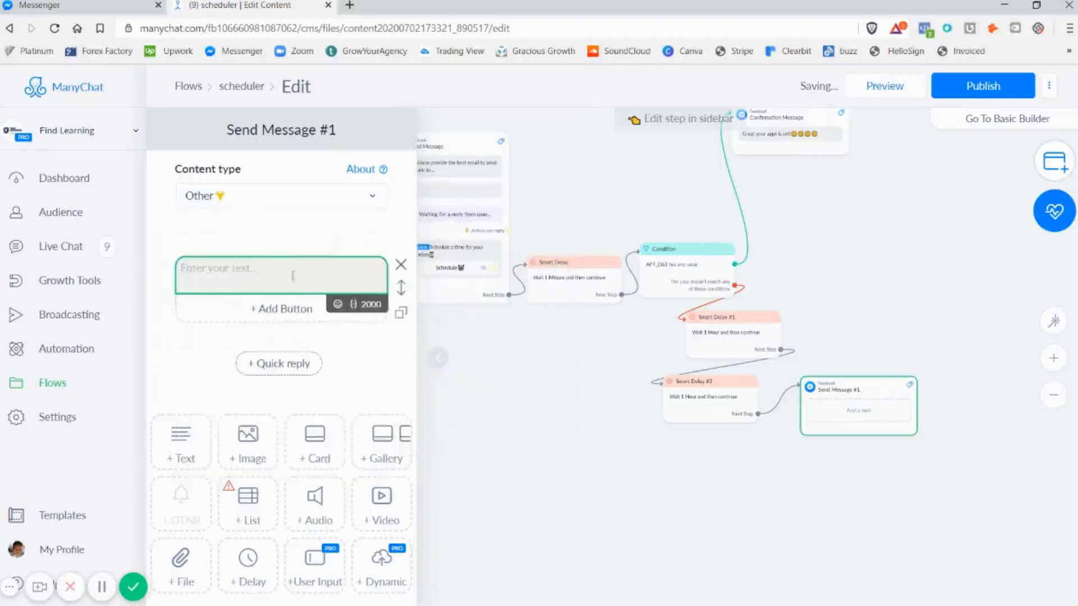
type("I")
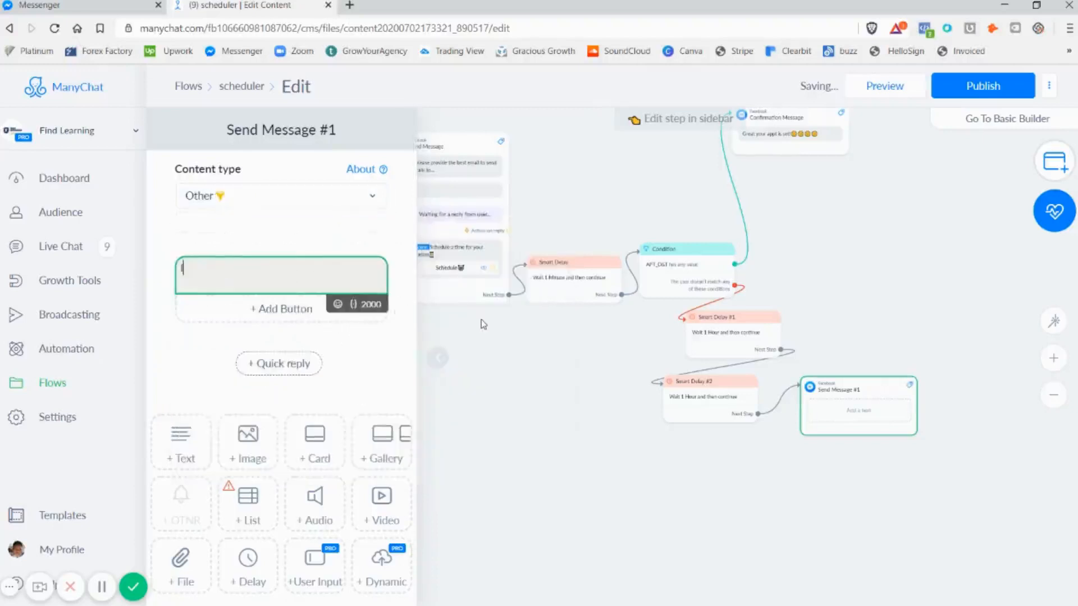
type("t seem")
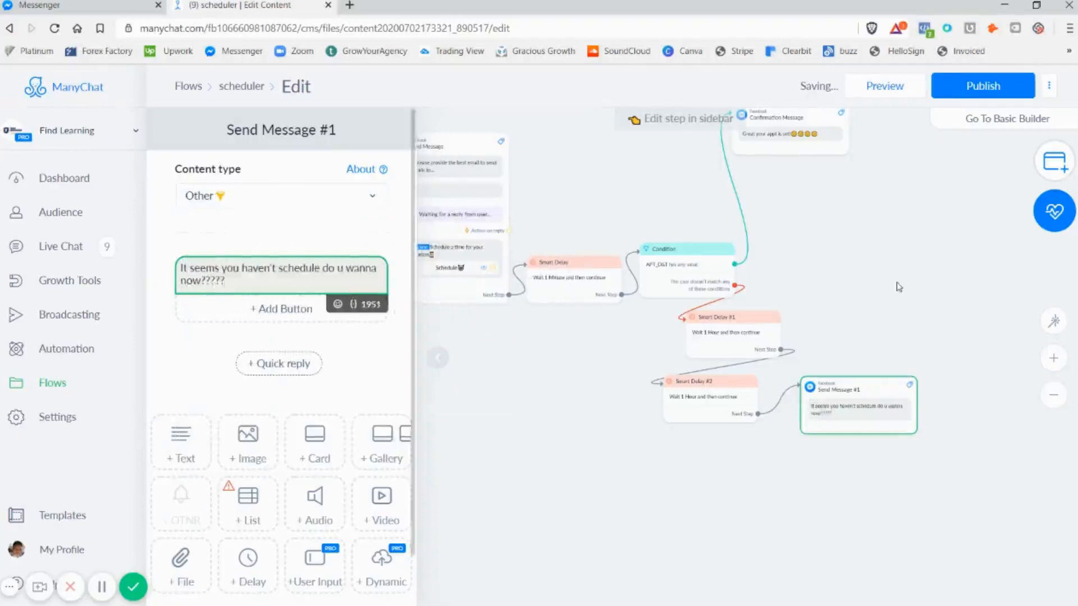
left_click_drag(844, 313, 821, 258)
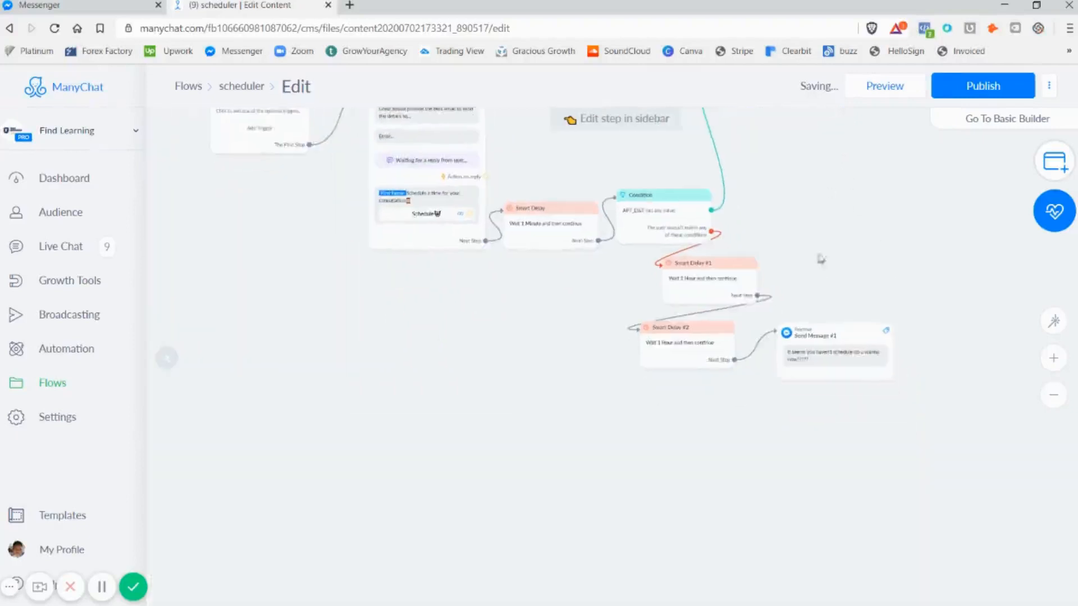
Add a "Yes plz" button to Send Message #1 that opens a website, using the copied URL as its address
left_click(834, 327)
left_click(292, 310)
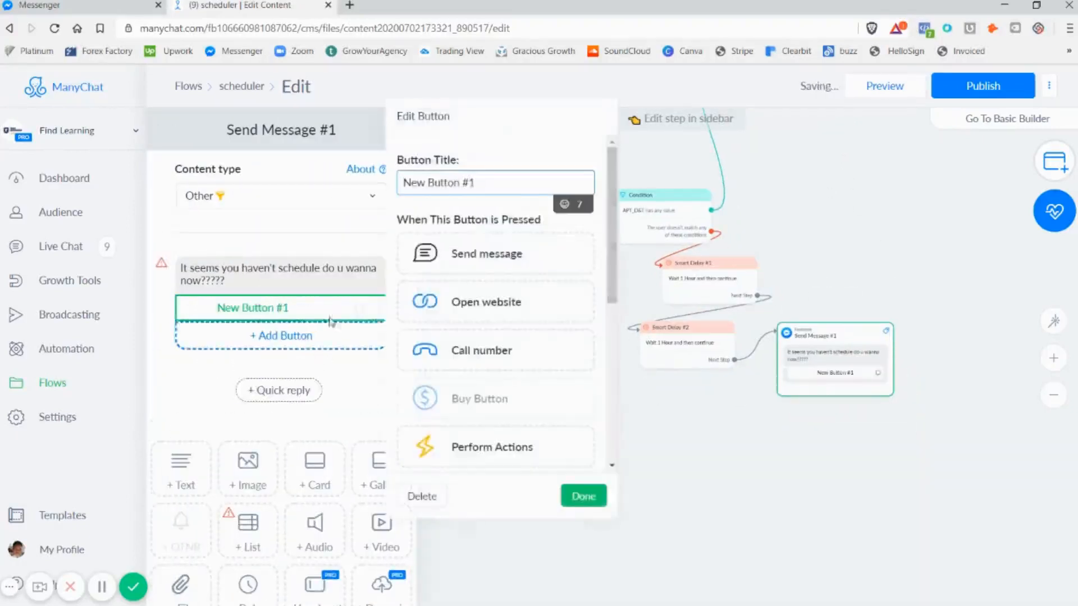
left_click_drag(487, 181, 227, 164)
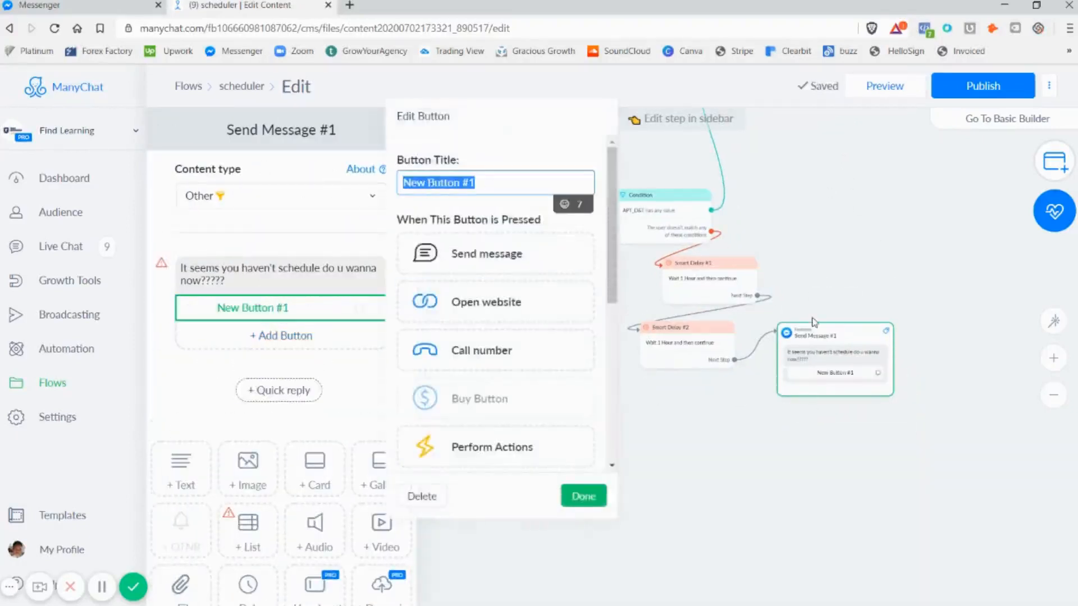
type("Yes plz")
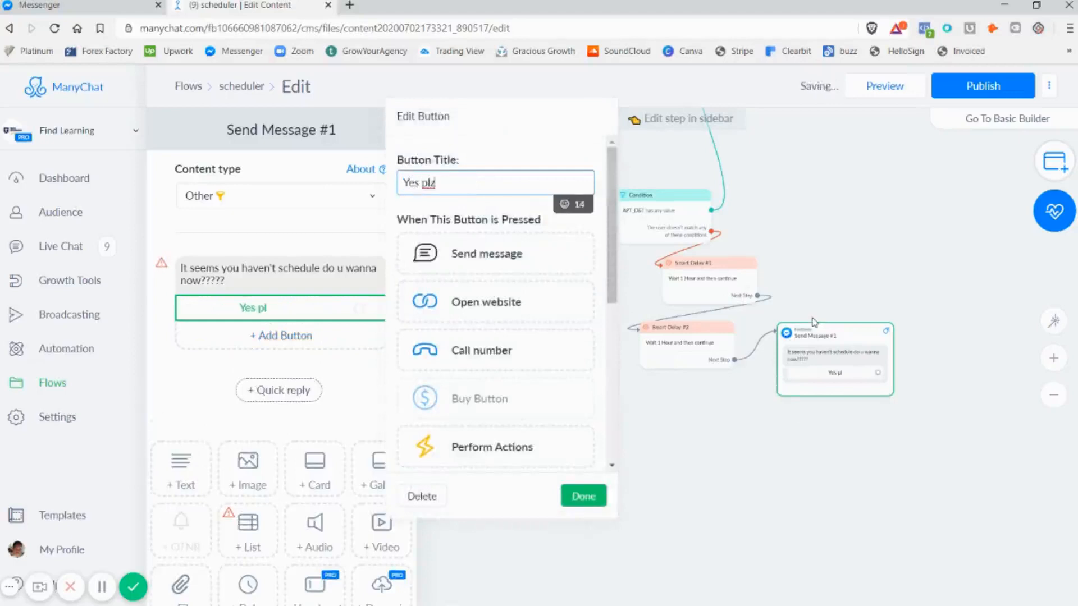
left_click(468, 297)
left_click(444, 331)
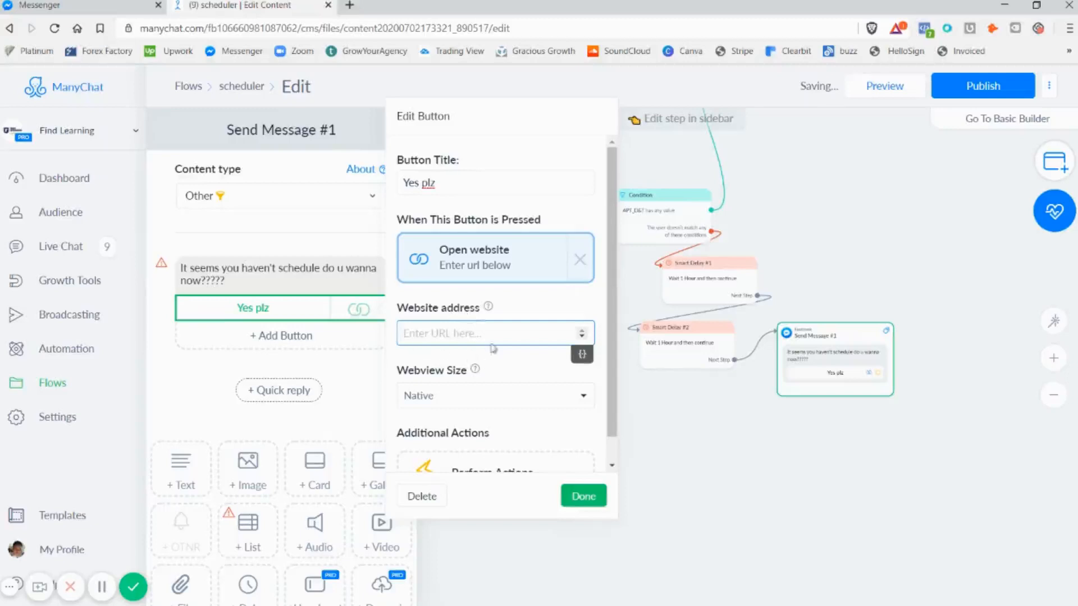
right_click(438, 331)
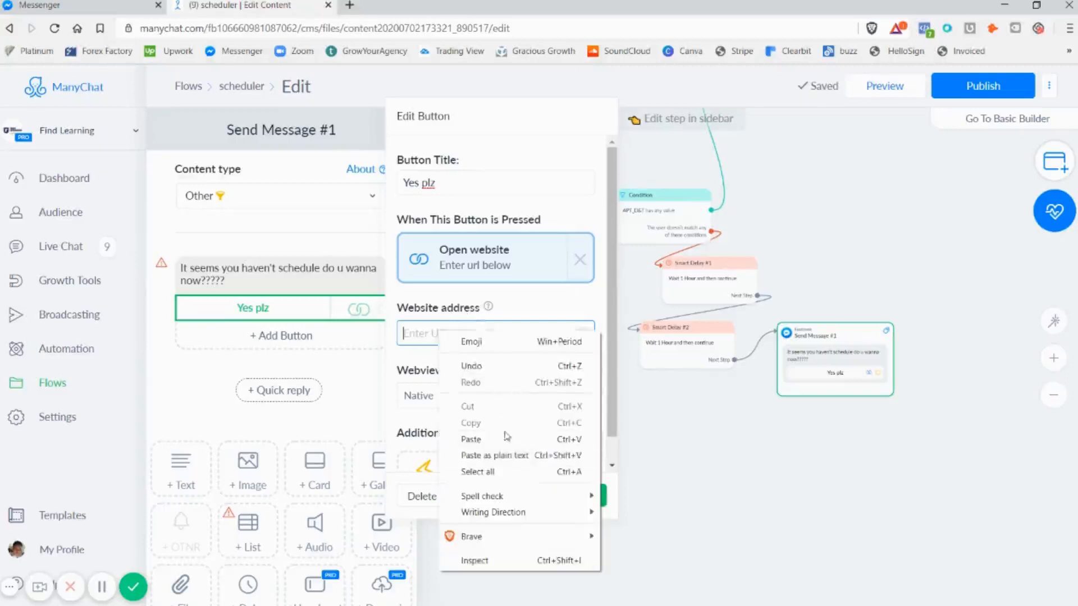
left_click(538, 434)
left_click(584, 497)
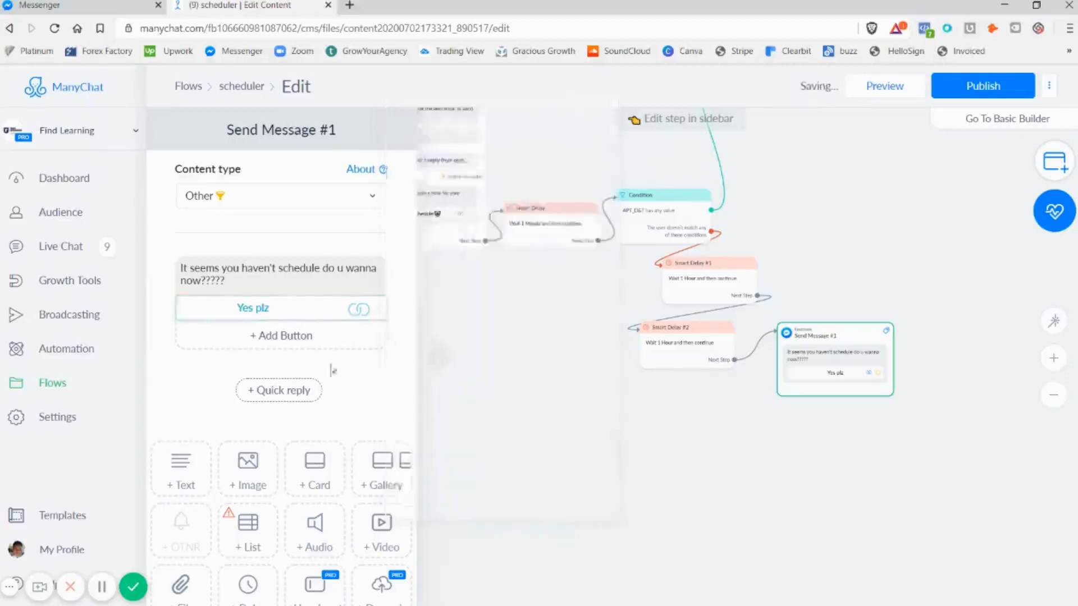
Add a second button titled "NO❌" to Send Message #1
left_click(286, 335)
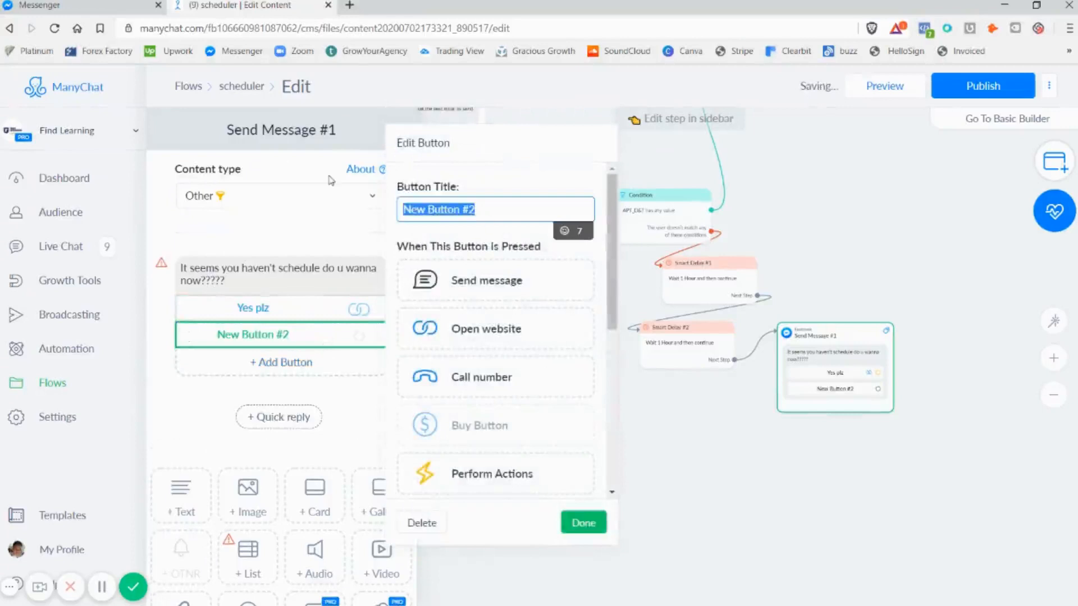
type("NO")
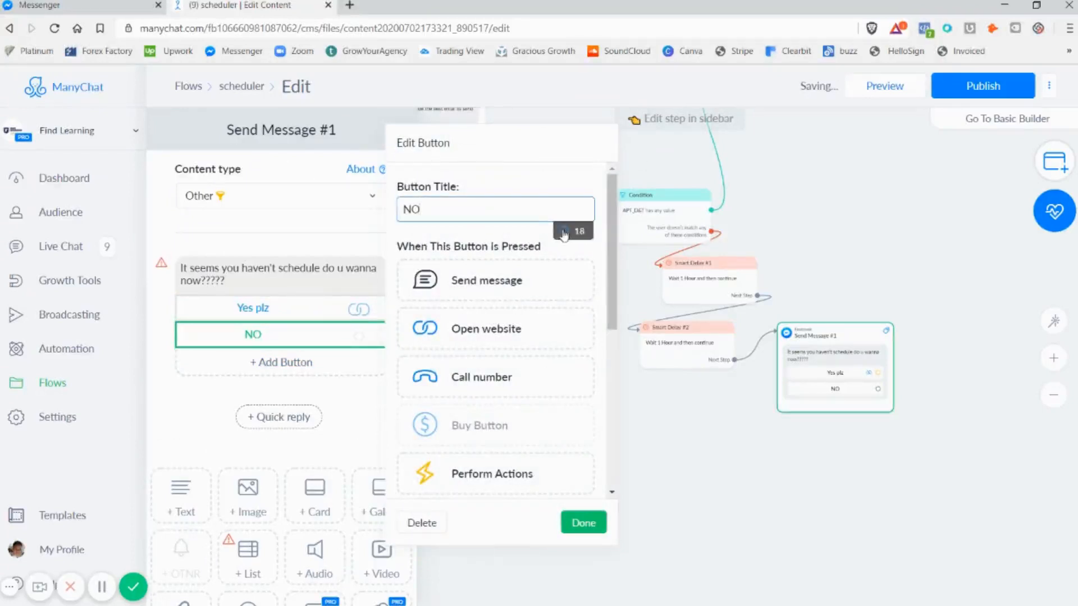
left_click(563, 232)
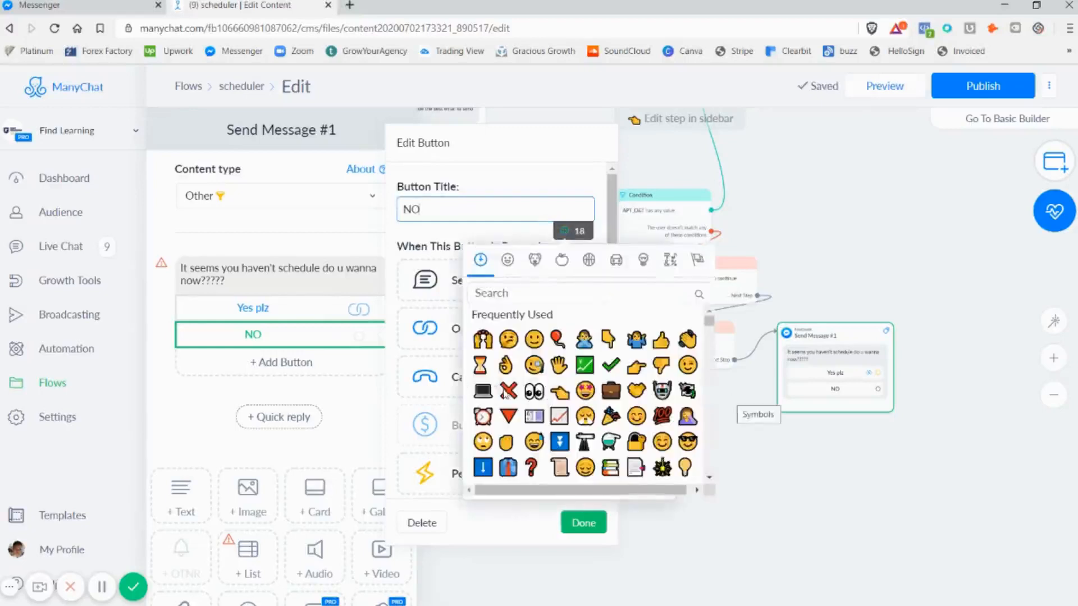
left_click(508, 391)
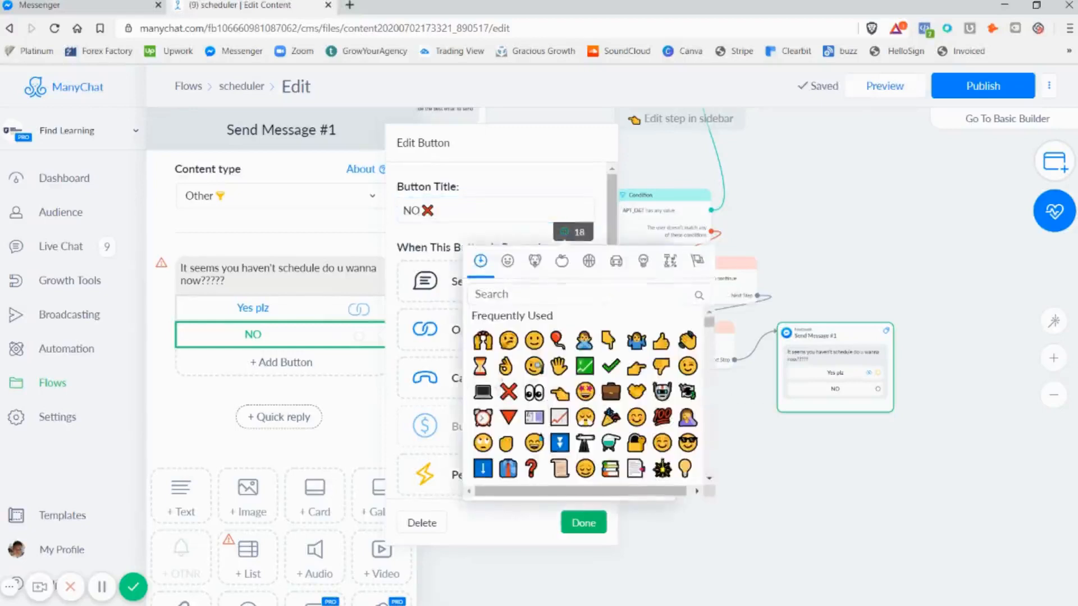
left_click(212, 420)
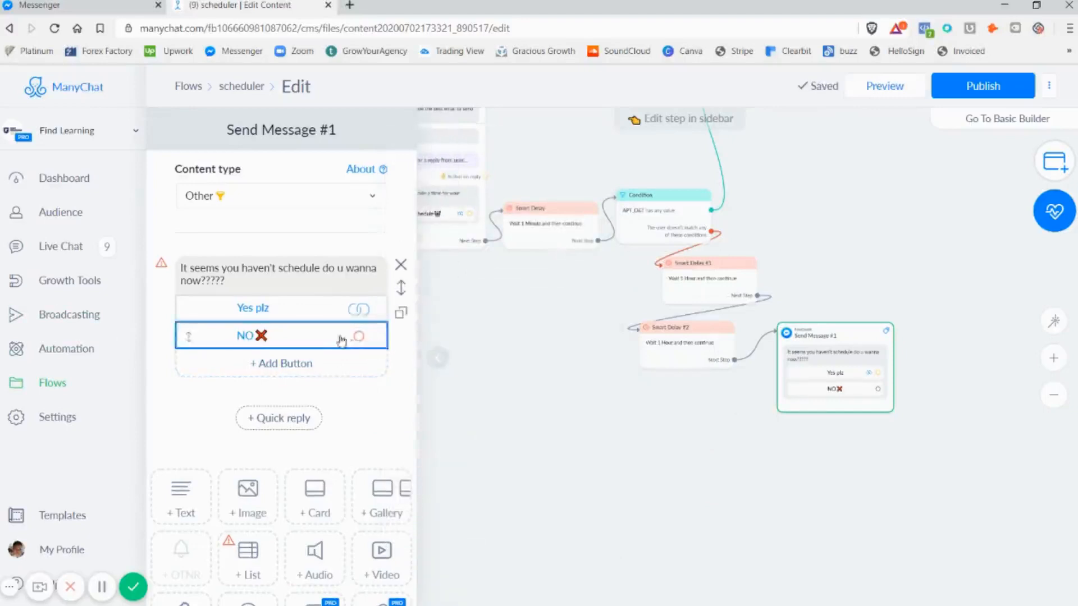
Make the NO❌ button perform an Add Tag action with the existing tag "info not collected"
left_click(348, 339)
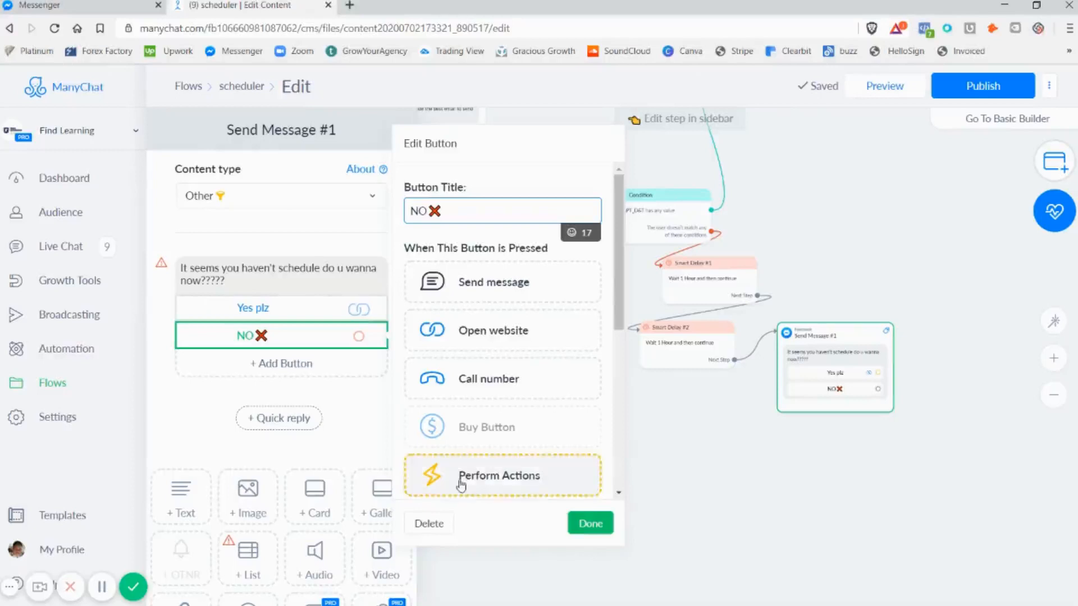
left_click(520, 476)
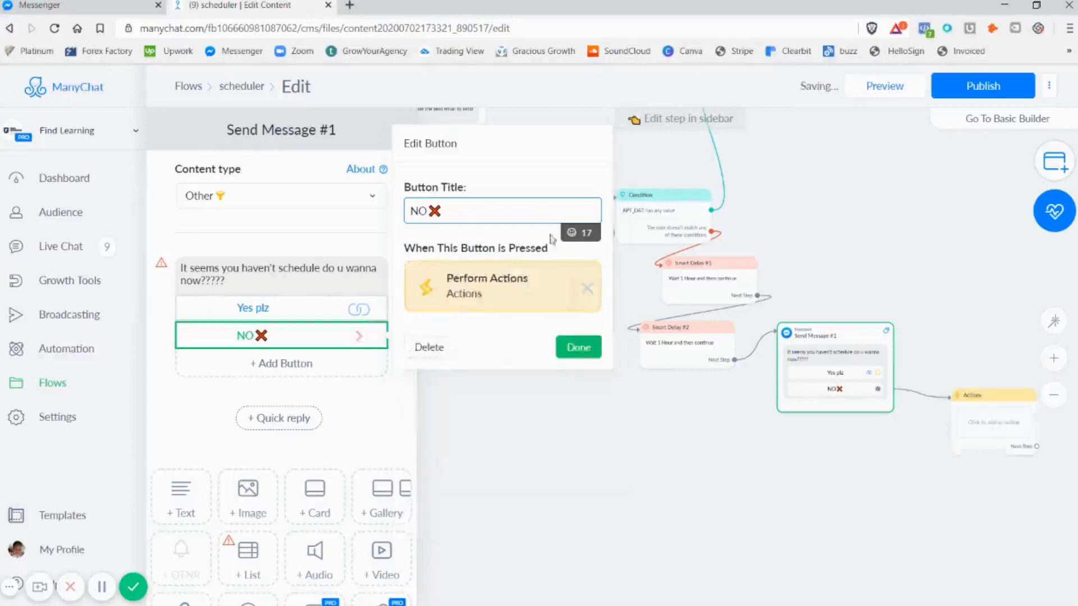
left_click(999, 429)
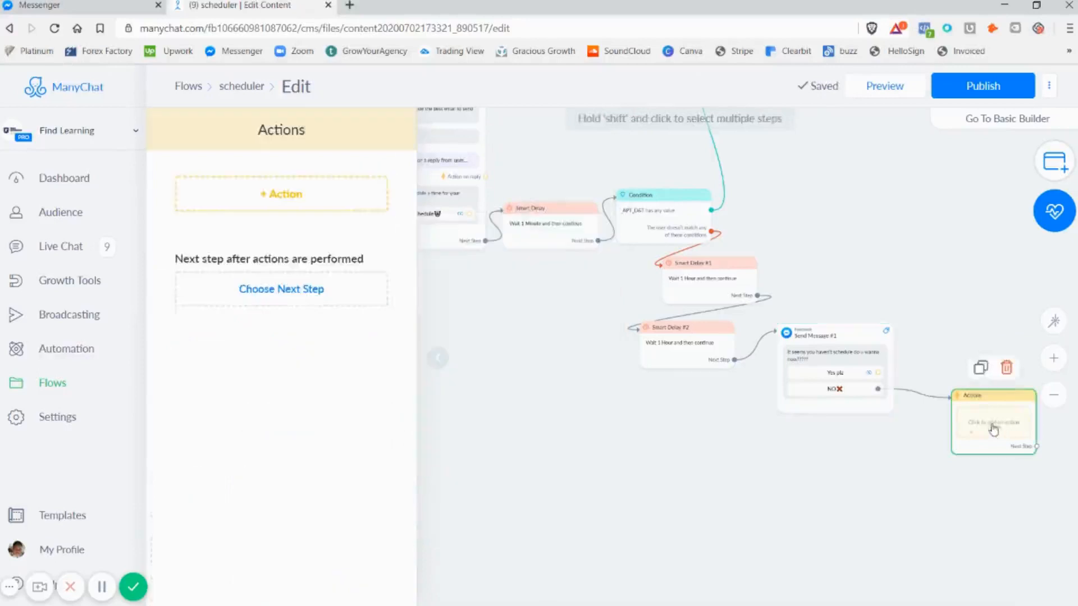
left_click(284, 191)
left_click(231, 236)
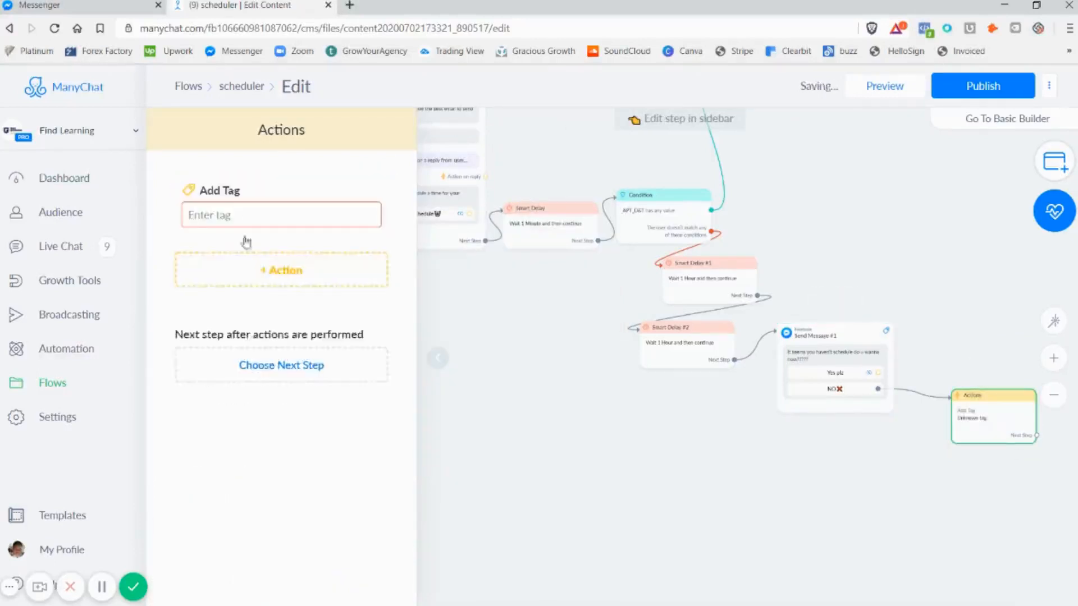
scroll(267, 277, "down", 5)
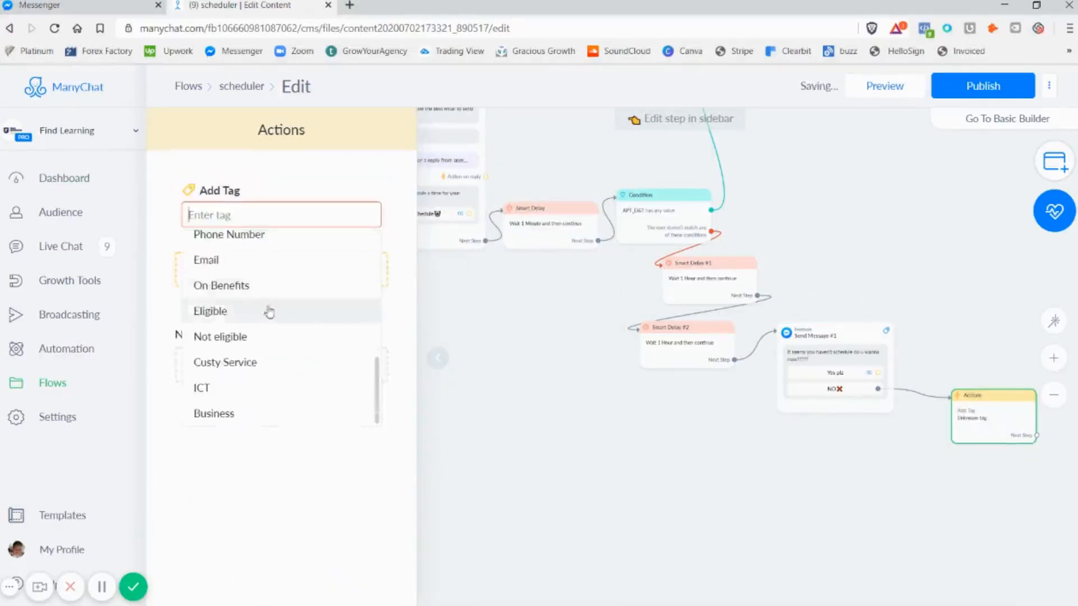
scroll(267, 320, "up", 5)
left_click(241, 294)
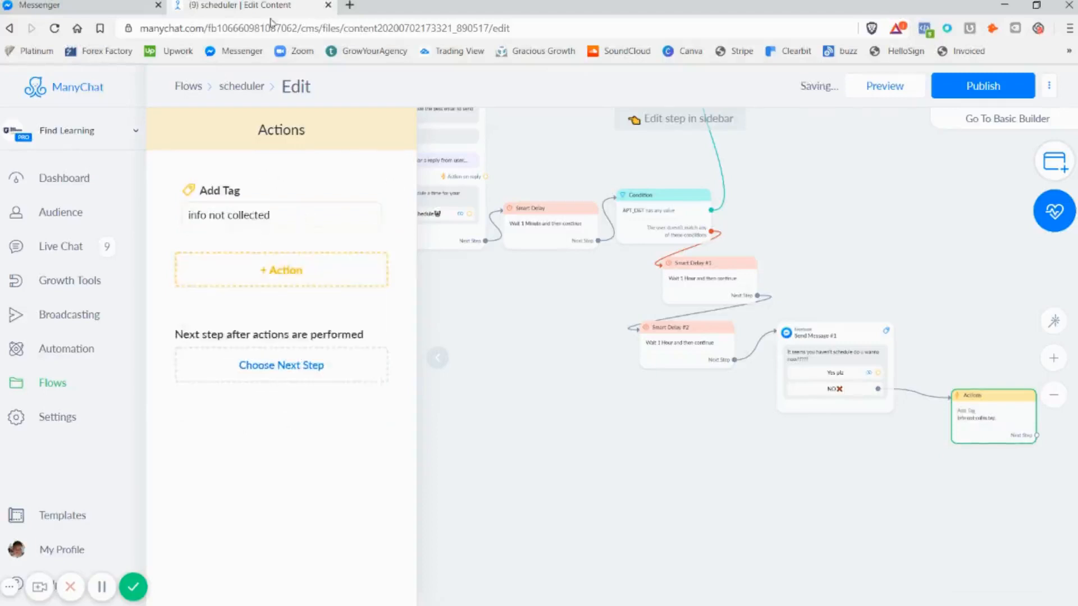
Publish the scheduler flow, send its preview and open the conversation in Messenger
left_click_drag(848, 530, 697, 575)
left_click_drag(748, 287, 860, 564)
scroll(860, 564, "down", 5)
left_click_drag(778, 379, 840, 365)
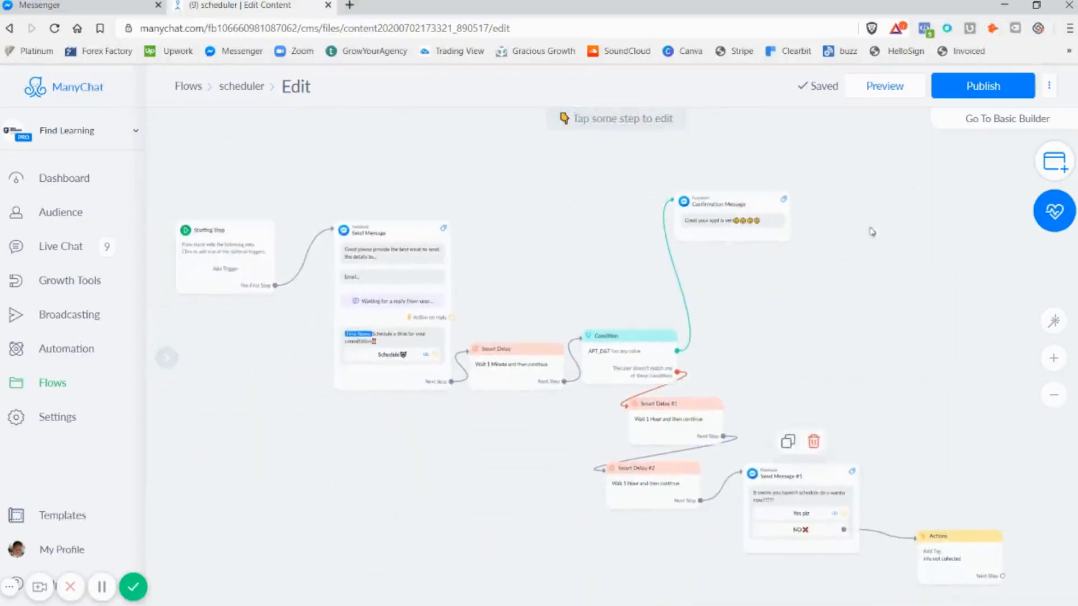
left_click(995, 88)
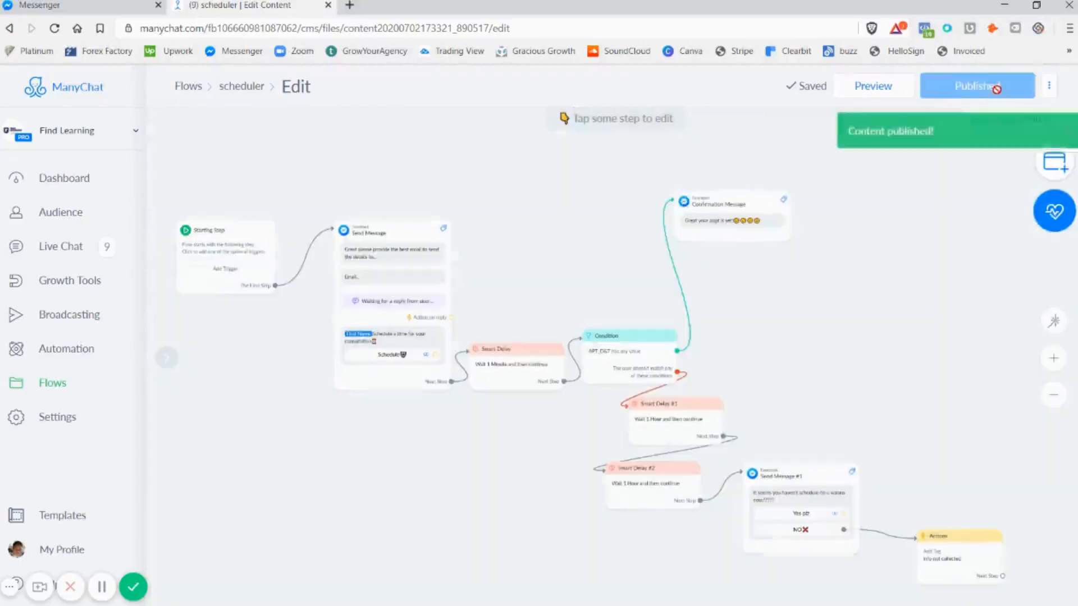
left_click(853, 86)
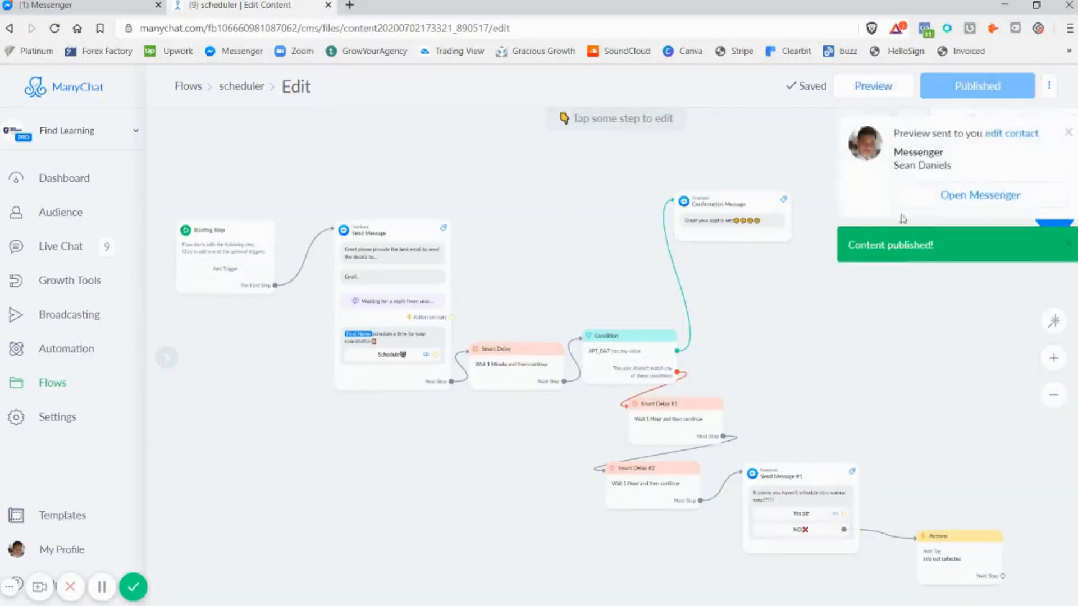
left_click(962, 196)
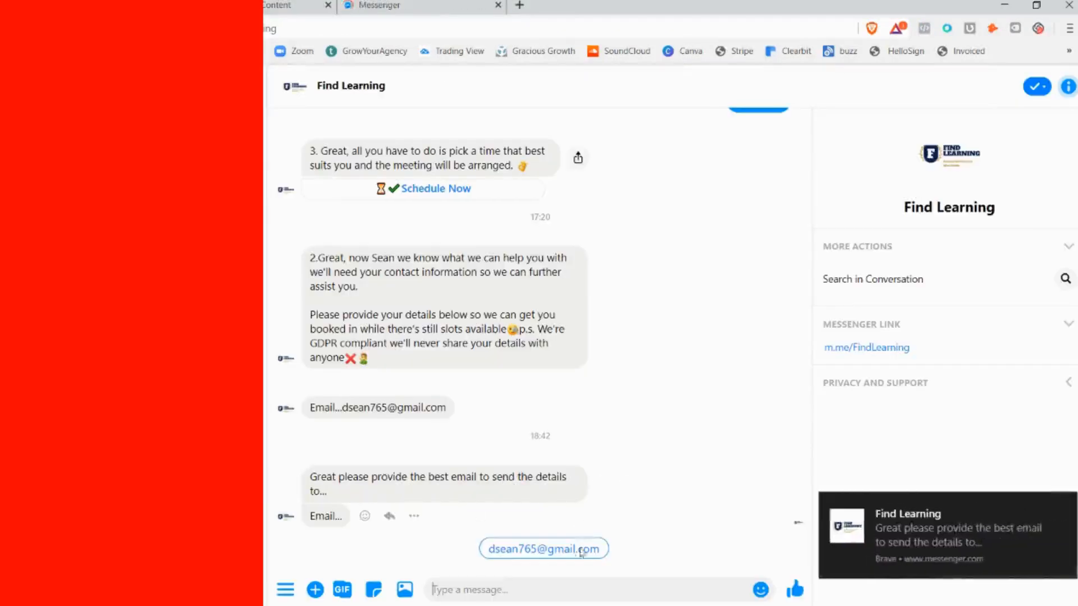
Test the flow by replying with the suggested email address, opening the Schedule booking page and closing it again
left_click(561, 557)
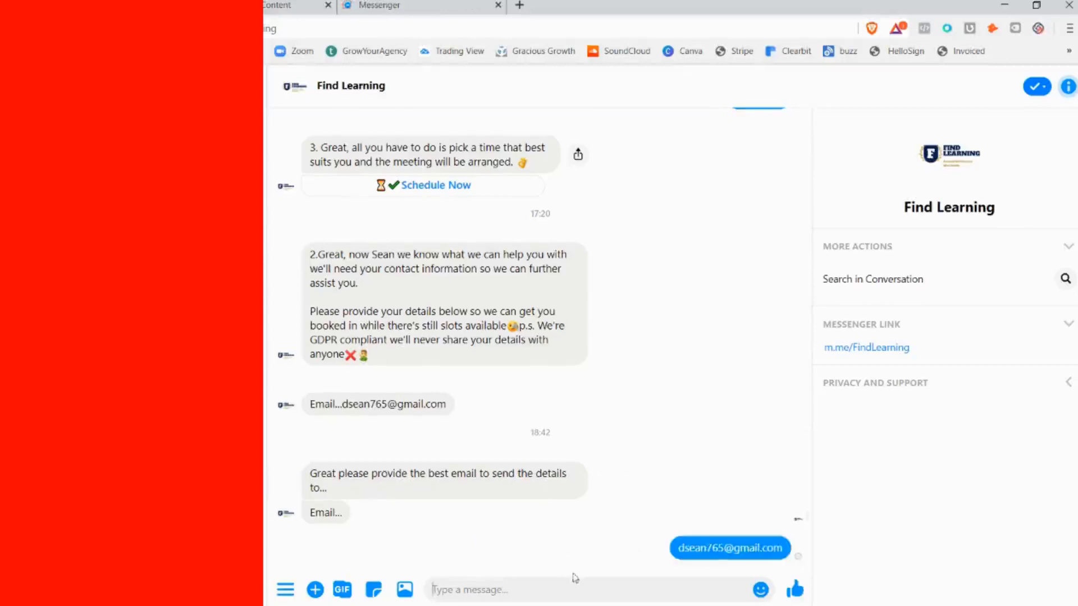
left_click(420, 564)
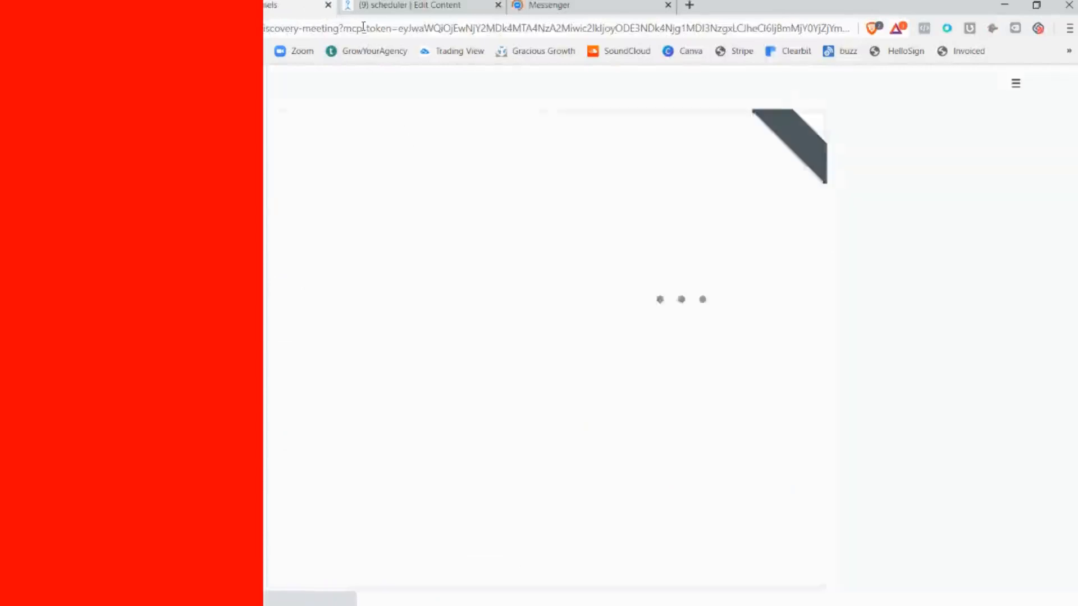
left_click(329, 5)
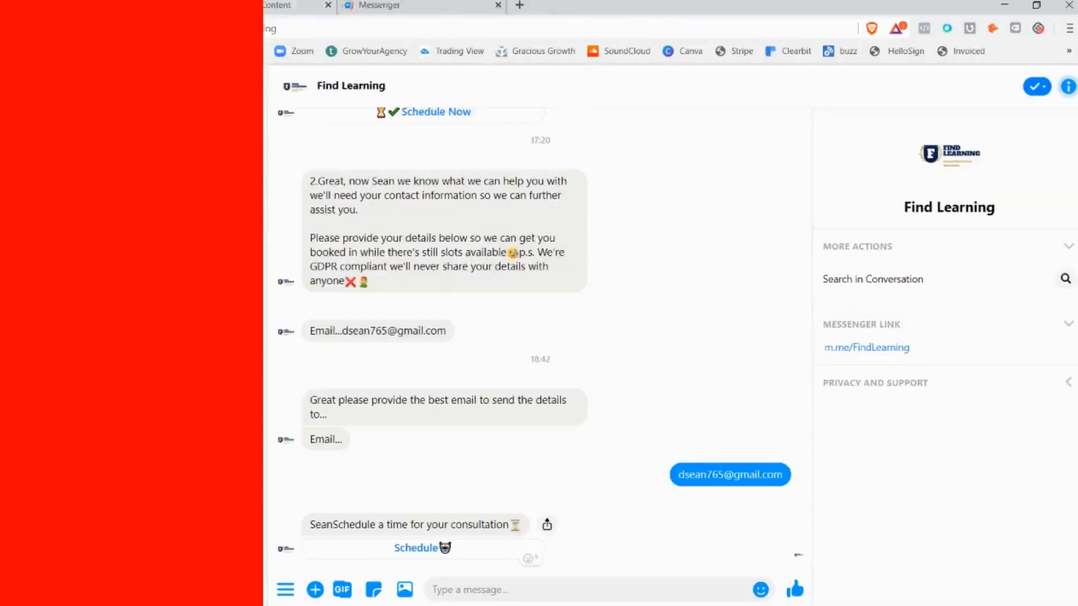
Return to the ManyChat flow editor and review the whole scheduler flow from the Starting Step to the final Actions step
left_click(314, 6)
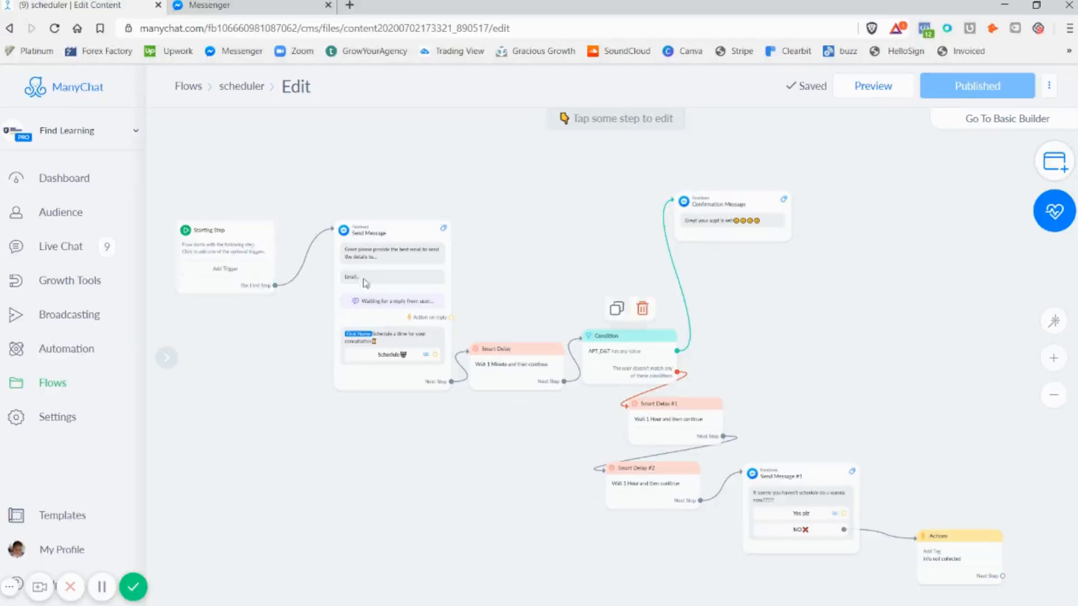
scroll(211, 263, "down", 2)
scroll(300, 301, "up", 3)
scroll(468, 337, "down", 2)
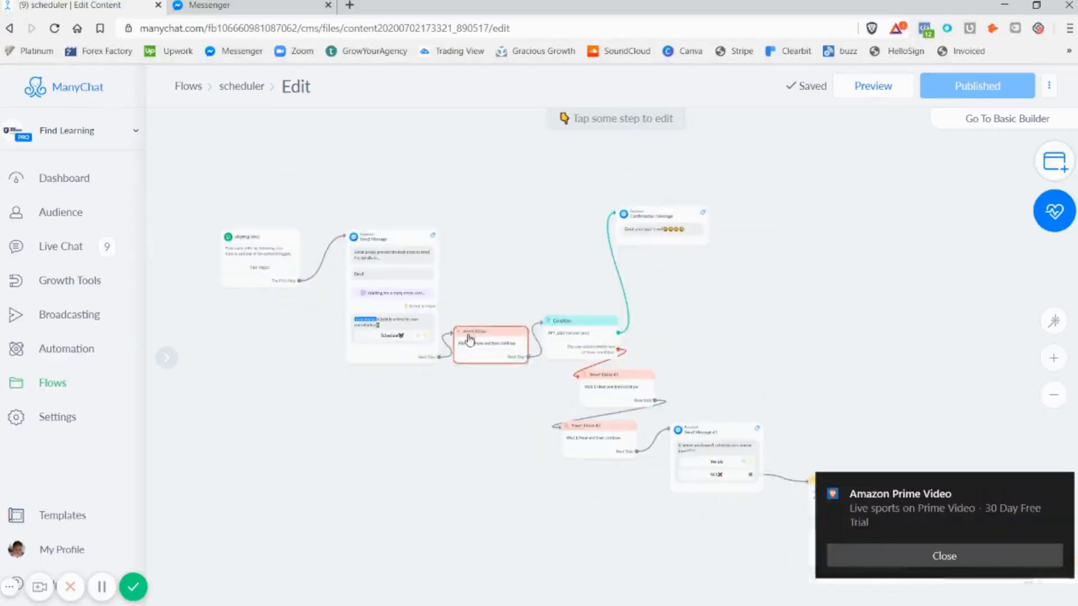
left_click(1063, 486)
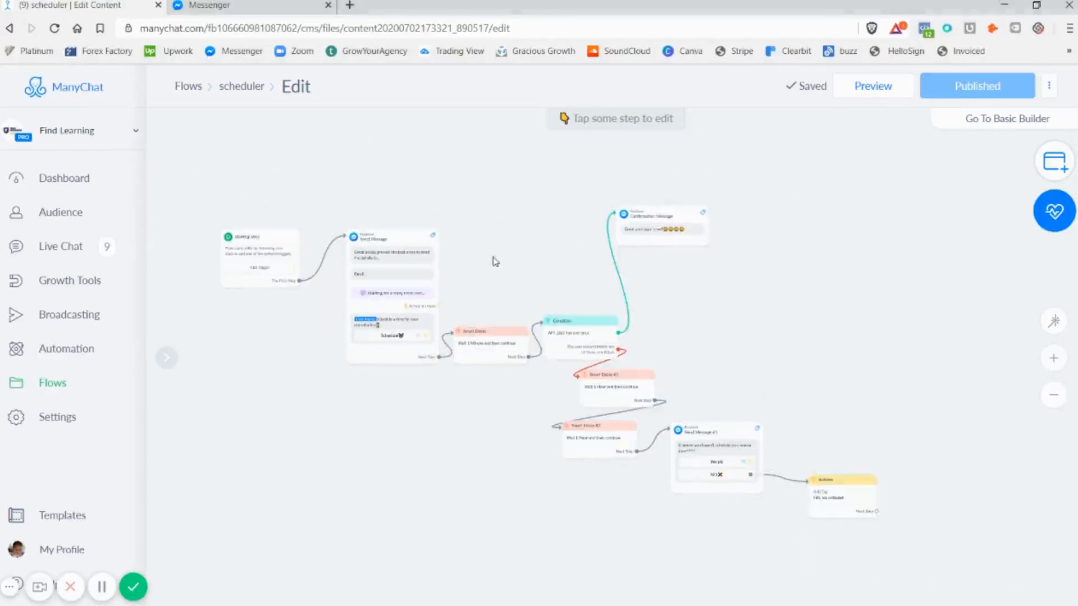
scroll(494, 257, "up", 1)
left_click_drag(494, 256, 494, 221)
scroll(497, 268, "down", 1)
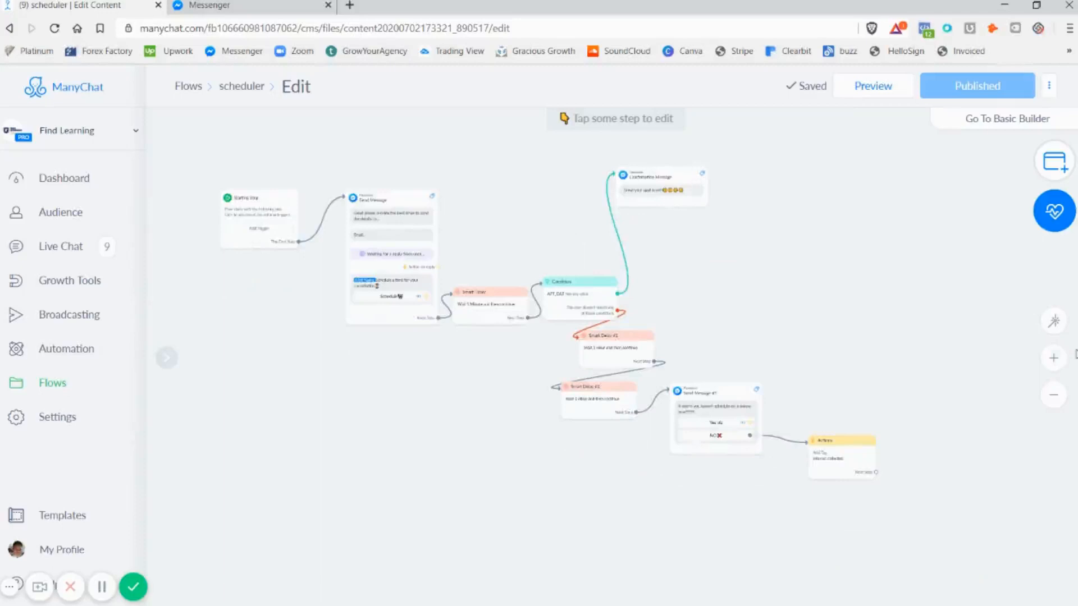
scroll(712, 315, "up", 1)
scroll(712, 315, "down", 1)
left_click_drag(534, 241, 616, 275)
scroll(594, 282, "up", 1)
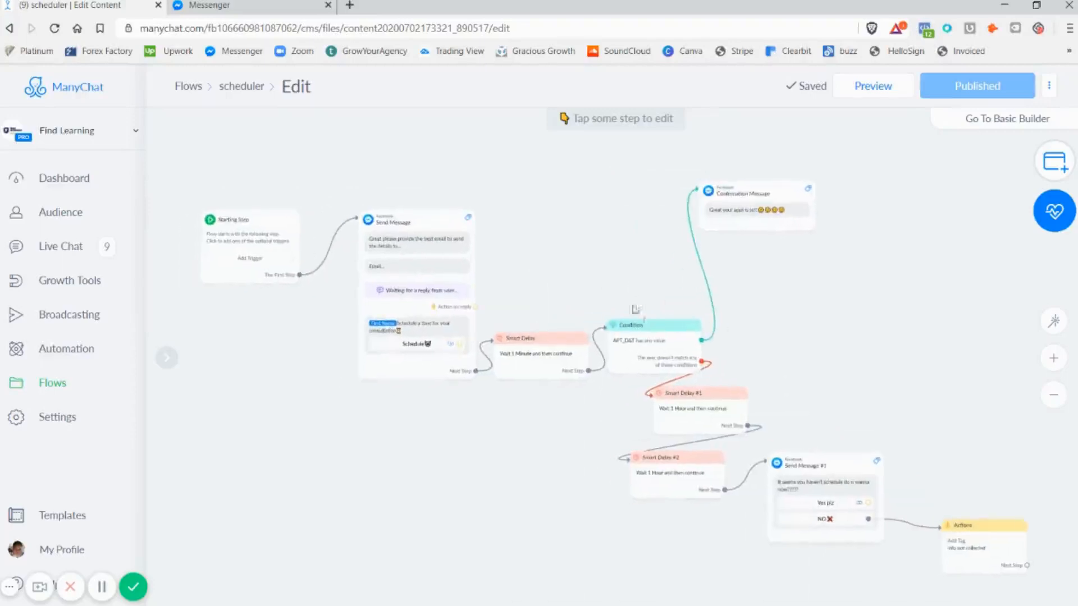
left_click(465, 284)
scroll(465, 284, "down", 1)
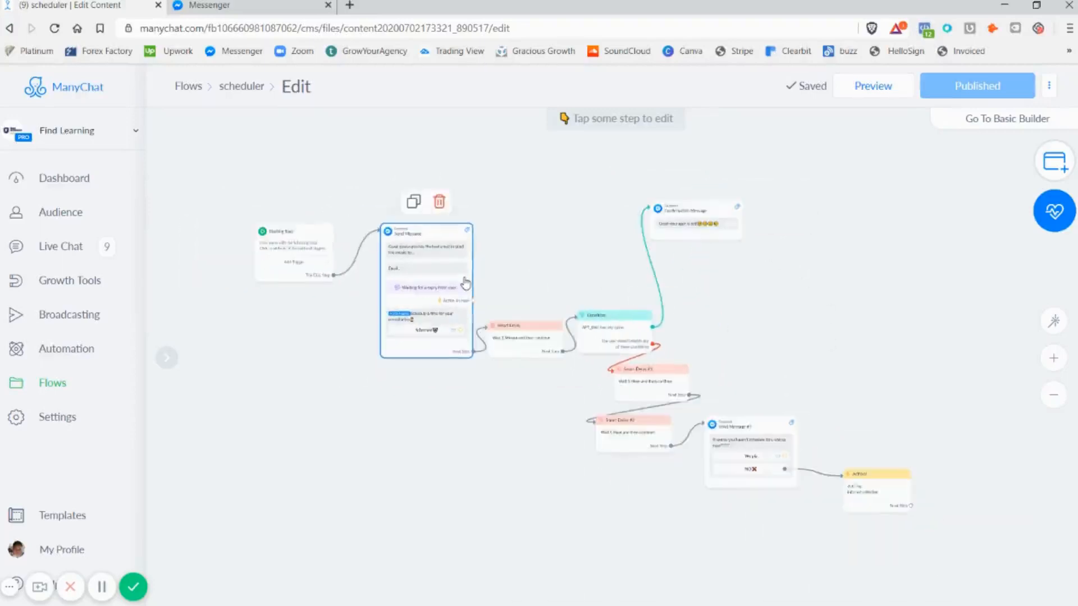